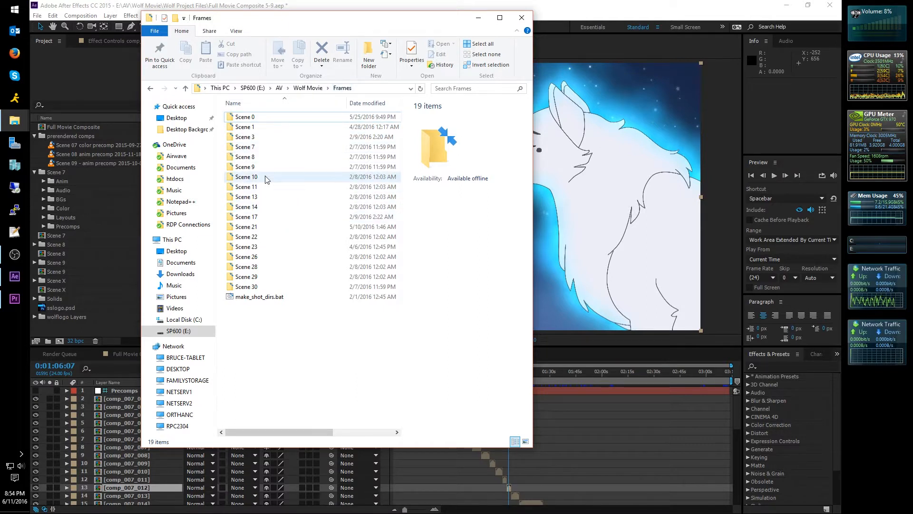
Browse to the color_007_012_janusluna folder inside Scene 7, Shot 12 of the movie's Frames directory
{"action": "mouse_move", "coordinate": [265, 179]}
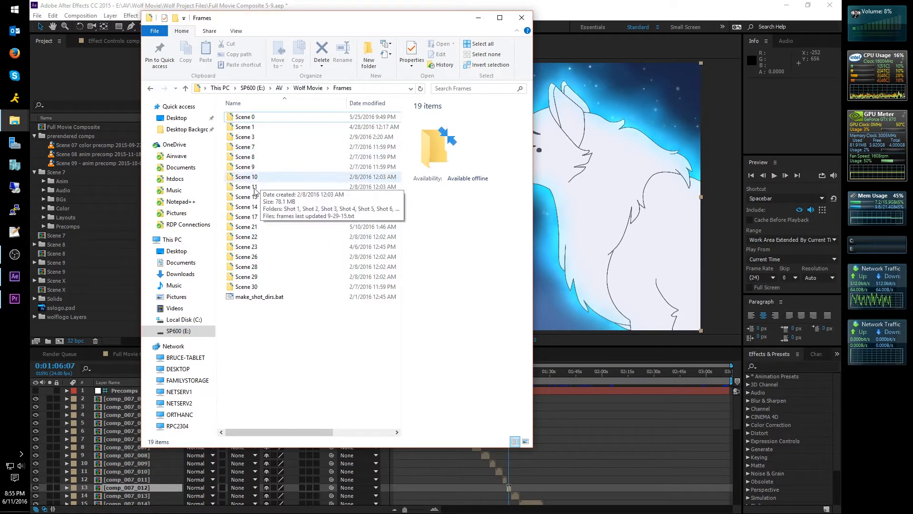
{"action": "left_click", "coordinate": [254, 148]}
{"action": "double_click", "coordinate": [254, 147]}
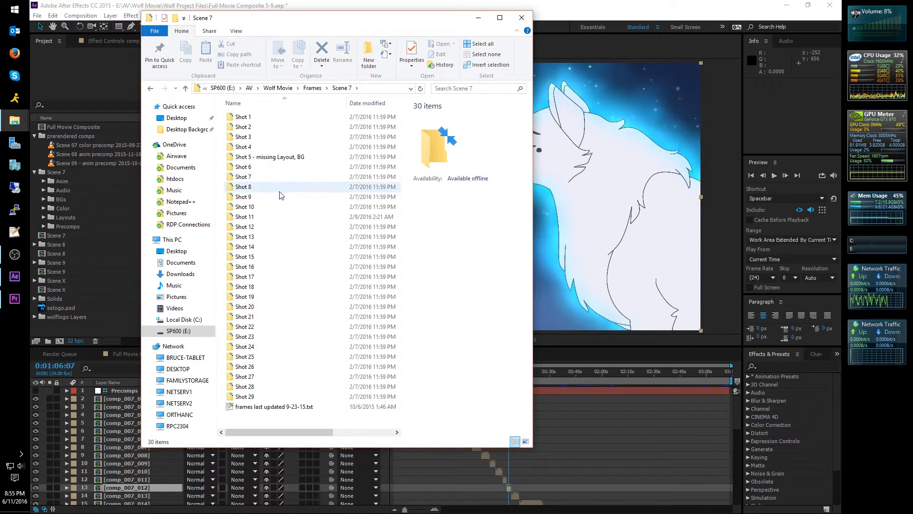
{"action": "double_click", "coordinate": [250, 227]}
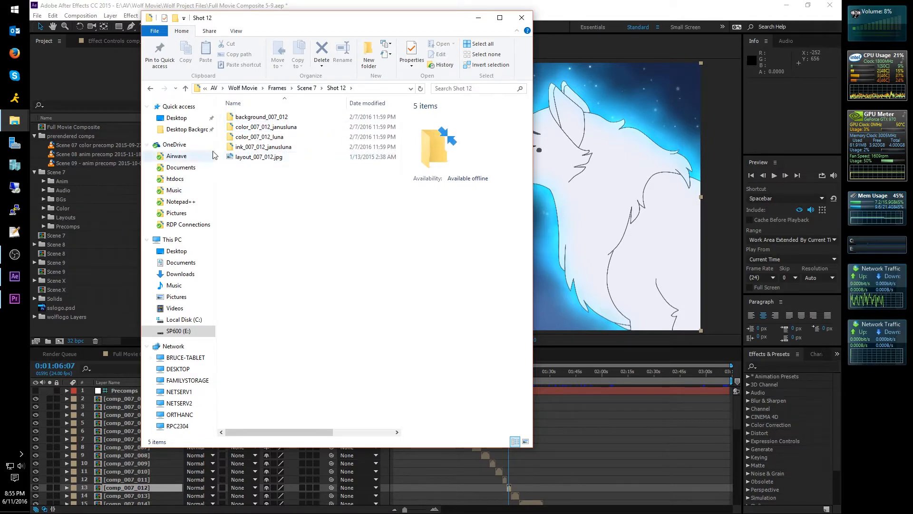
{"action": "double_click", "coordinate": [264, 127]}
Look through the numbered PSD color frames of Shot 12 up to 007.012.022.psd
{"action": "left_click", "coordinate": [250, 132]}
{"action": "left_click", "coordinate": [298, 133]}
{"action": "left_click", "coordinate": [347, 134]}
{"action": "left_click", "coordinate": [252, 185]}
{"action": "left_click", "coordinate": [306, 187]}
{"action": "left_click", "coordinate": [371, 188]}
{"action": "key", "text": "Right"}
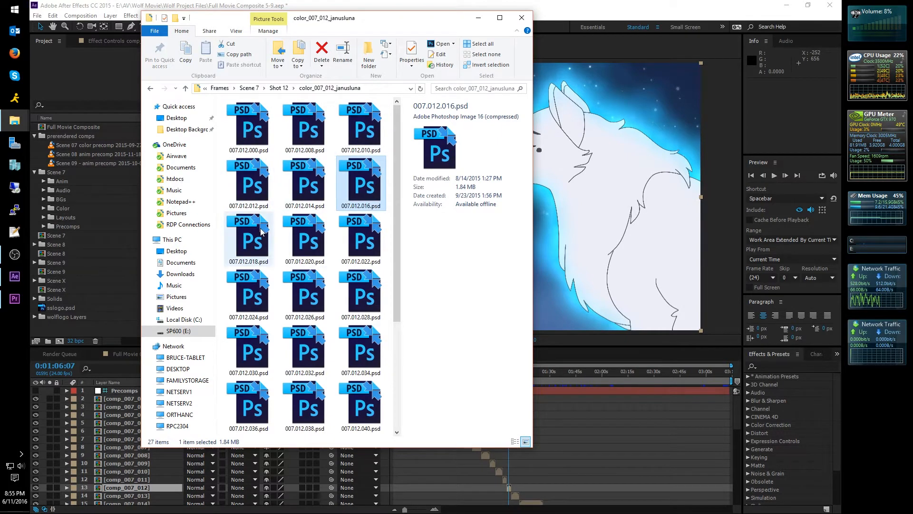
{"action": "key", "text": "Right"}
{"action": "key", "text": "Right"}
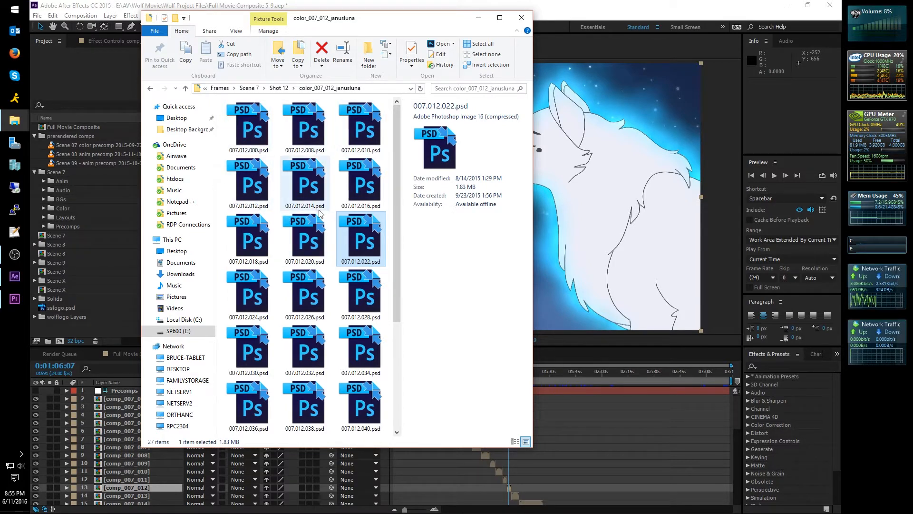
Switch to After Effects, view 007.001.[032-110].jpg from Scene 7's Anim folder, and preview the Scene 7 composition at 0:00:03:22
{"action": "left_click", "coordinate": [376, 5]}
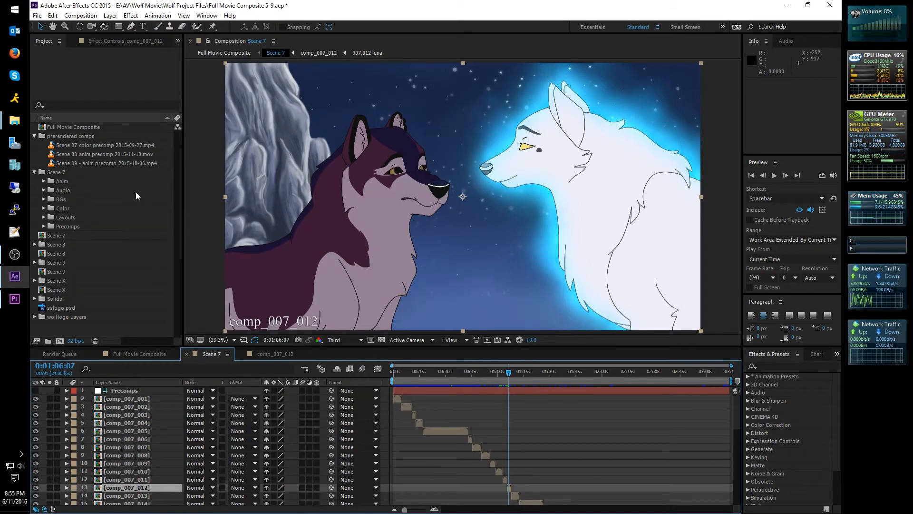
{"action": "left_click", "coordinate": [51, 172]}
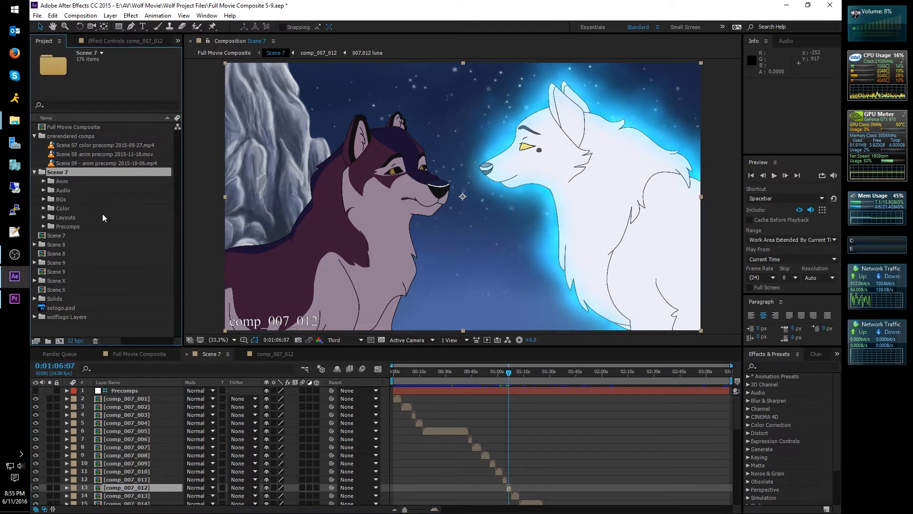
{"action": "left_click", "coordinate": [52, 183]}
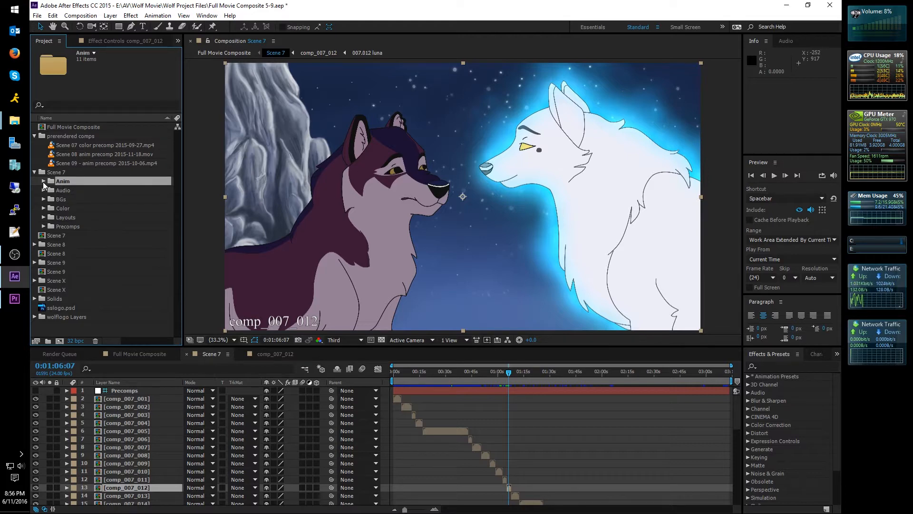
{"action": "left_click", "coordinate": [43, 182]}
{"action": "left_click", "coordinate": [86, 191]}
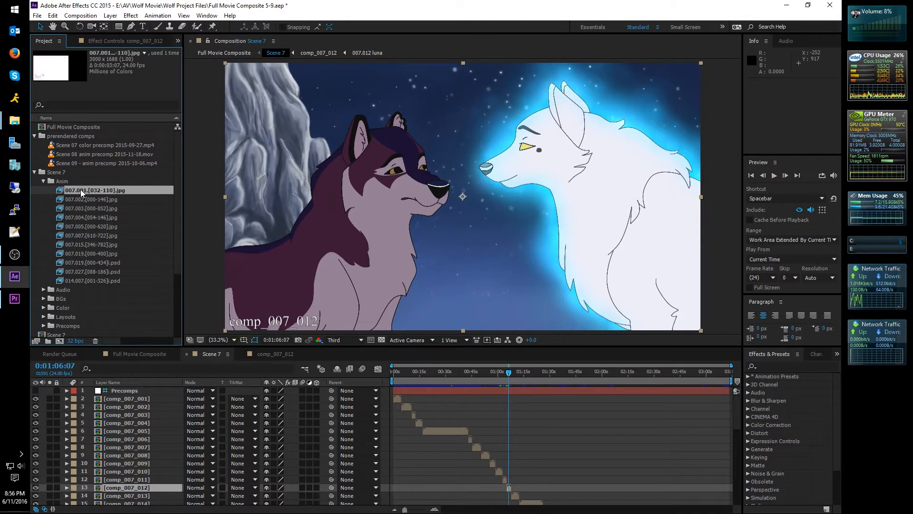
{"action": "double_click", "coordinate": [81, 189]}
{"action": "mouse_move", "coordinate": [378, 318]}
{"action": "left_mouse_down"}
{"action": "mouse_move", "coordinate": [338, 320]}
{"action": "mouse_move", "coordinate": [394, 322]}
{"action": "left_mouse_up"}
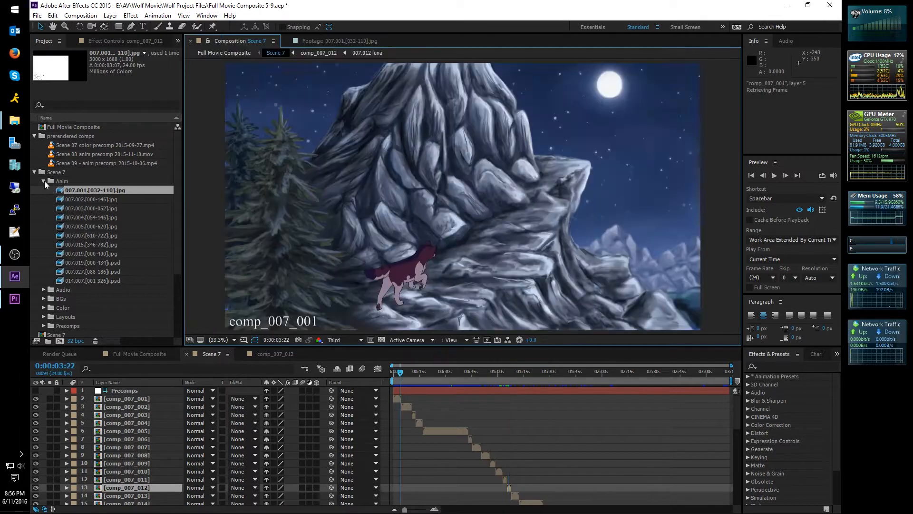
Collapse the Anim folder and examine Scene 7's Audio folder, checking ln_04-take03.wav and the howl recording
{"action": "left_click", "coordinate": [44, 181]}
{"action": "left_click", "coordinate": [52, 190]}
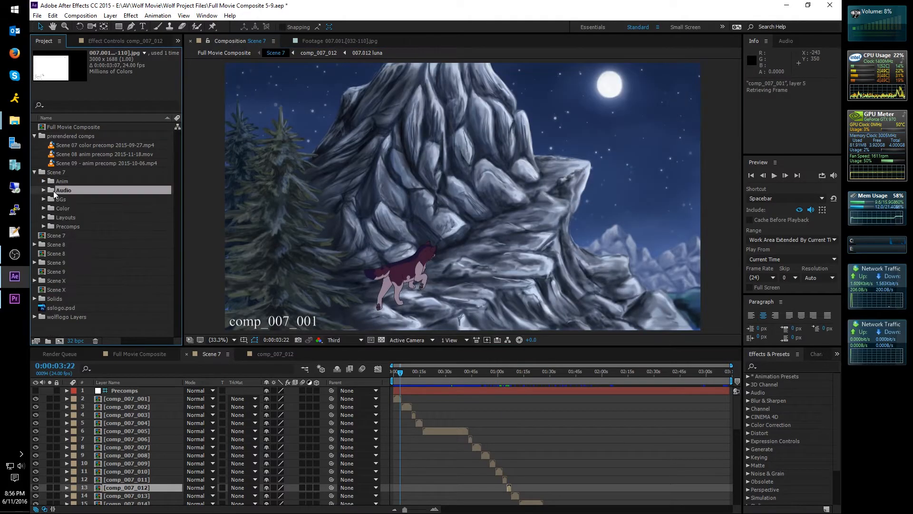
{"action": "left_click", "coordinate": [44, 189]}
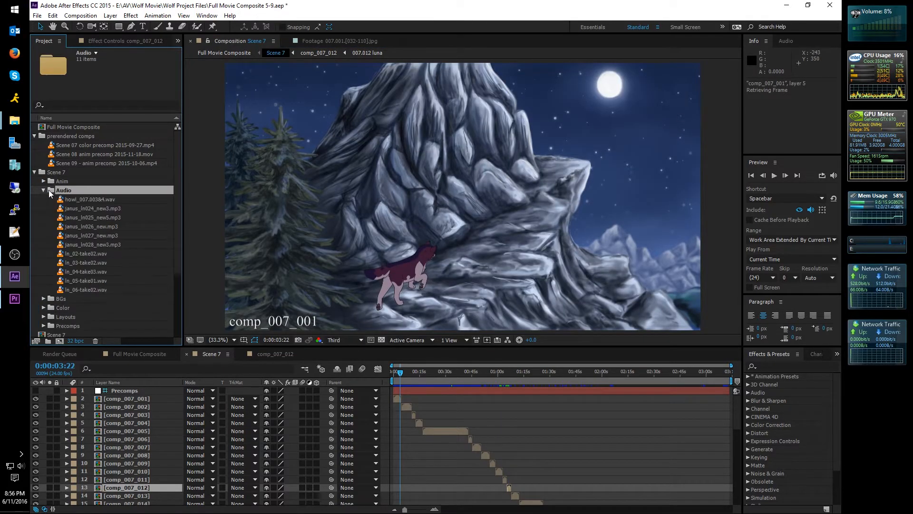
{"action": "left_click", "coordinate": [86, 272]}
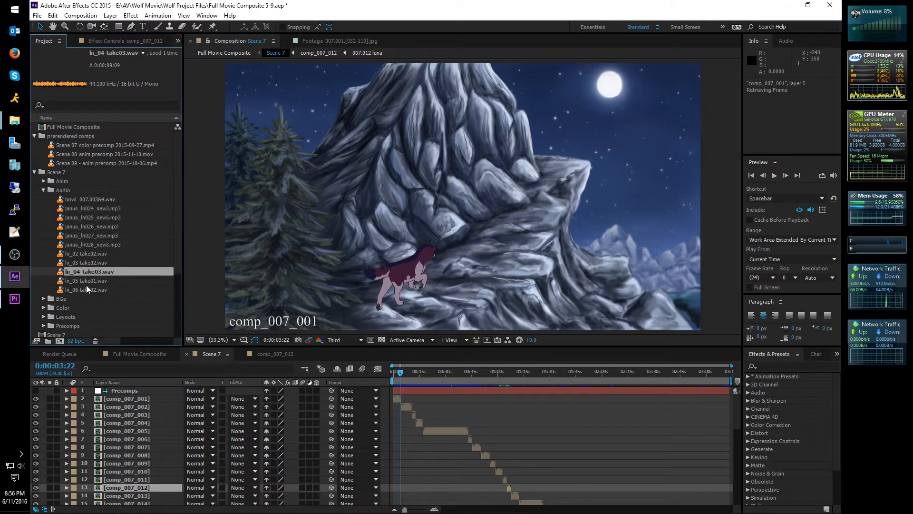
{"action": "left_click", "coordinate": [82, 198]}
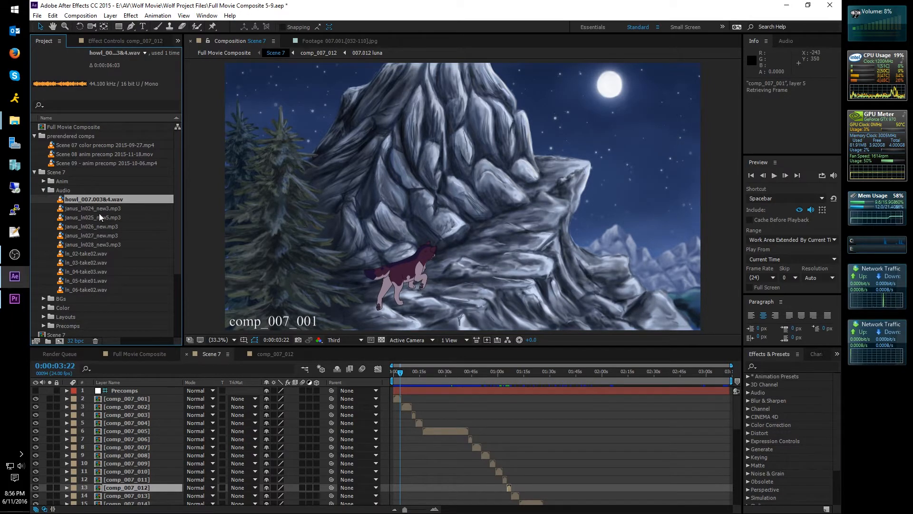
{"action": "left_click", "coordinate": [47, 190]}
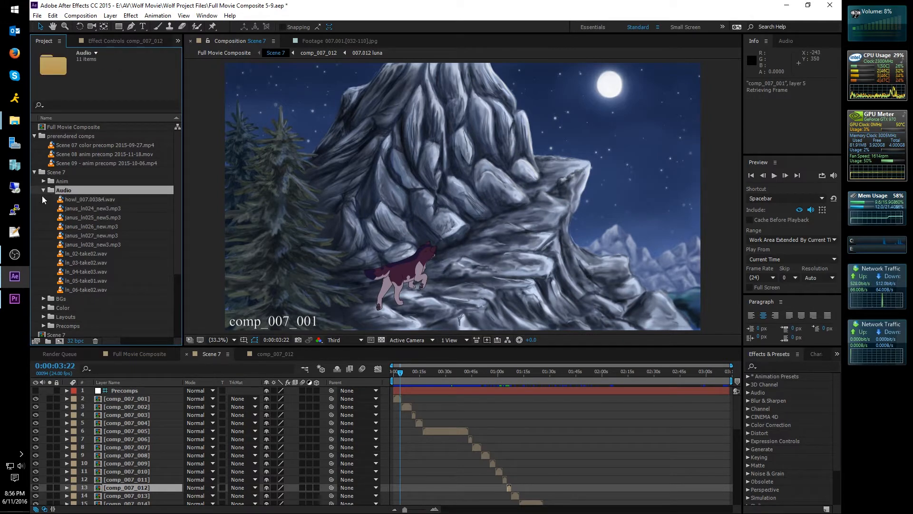
{"action": "left_click", "coordinate": [44, 189]}
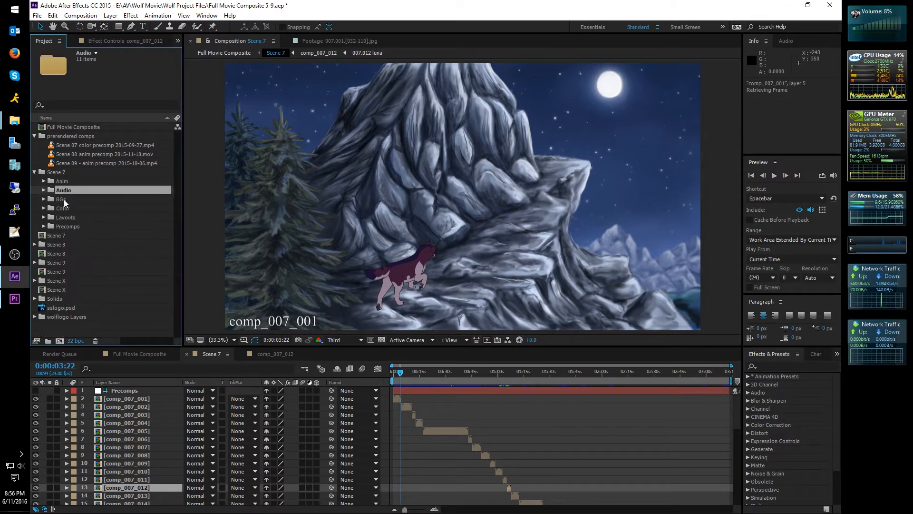
Examine the background paintings in Scene 7's BGs folder, including 007.003.psd, 007.010.psd and 007.016.psd, and collapse the folder
{"action": "left_click", "coordinate": [48, 199]}
{"action": "left_click", "coordinate": [44, 199]}
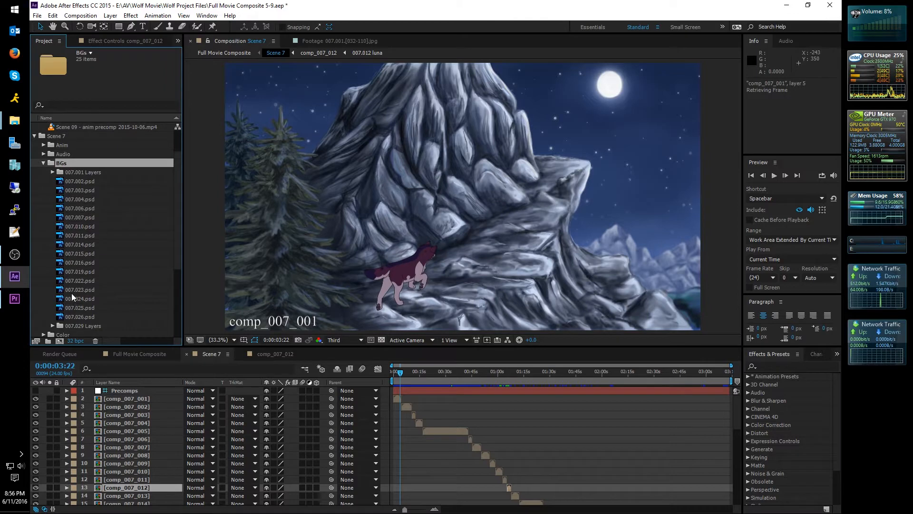
{"action": "left_click", "coordinate": [80, 190]}
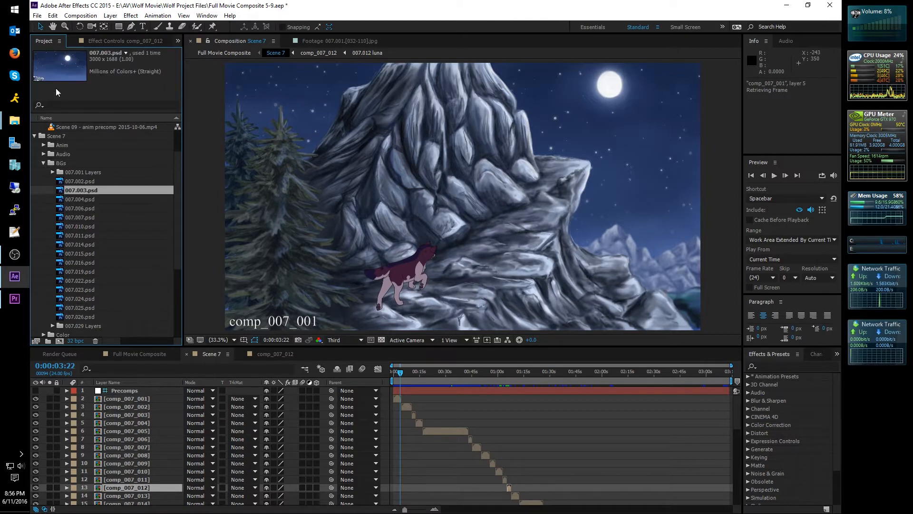
{"action": "left_click", "coordinate": [77, 227]}
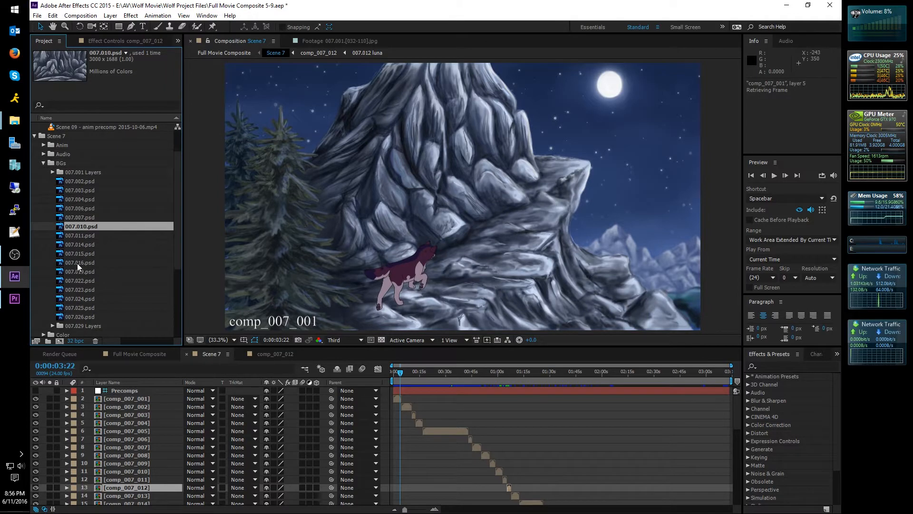
{"action": "left_click", "coordinate": [77, 264]}
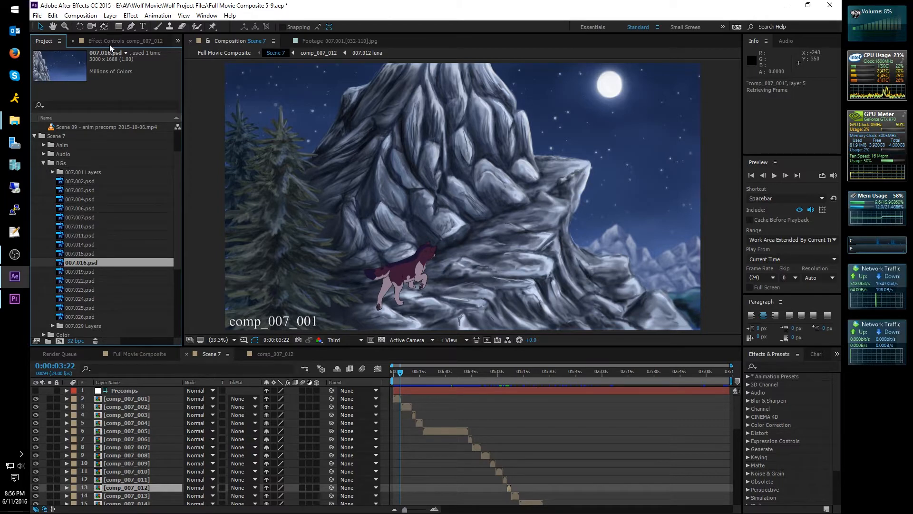
{"action": "left_click", "coordinate": [87, 290]}
{"action": "left_click", "coordinate": [77, 308]}
{"action": "left_click", "coordinate": [76, 262]}
{"action": "left_click", "coordinate": [75, 218]}
{"action": "left_click", "coordinate": [99, 261]}
{"action": "left_click", "coordinate": [41, 162]}
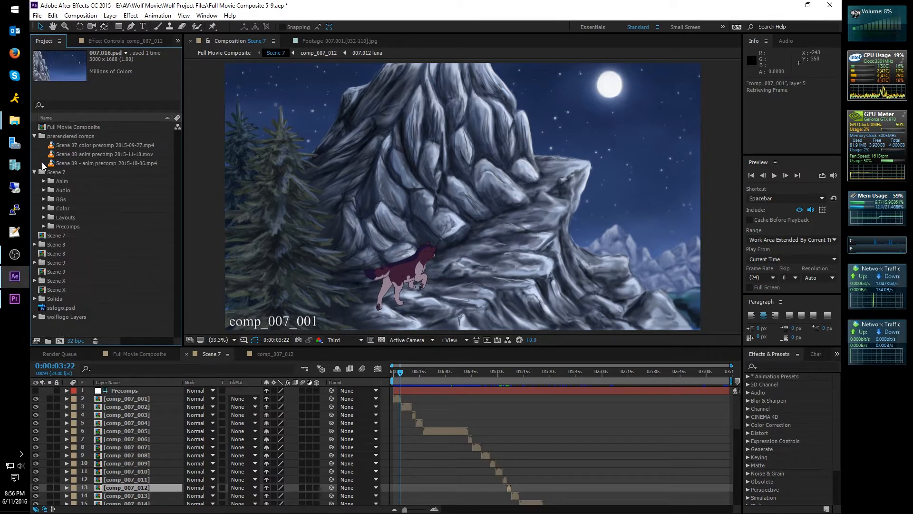
Examine the colored PSD sequences in Scene 7's Color folder, including 007.025.[306-428].psd, and collapse the folder
{"action": "left_click", "coordinate": [43, 207]}
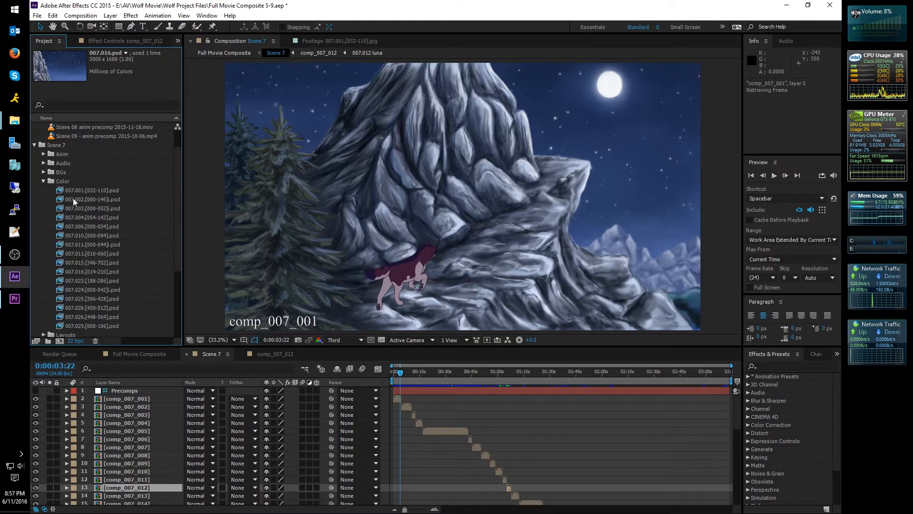
{"action": "left_click", "coordinate": [70, 223]}
{"action": "left_click", "coordinate": [82, 254]}
{"action": "left_click", "coordinate": [69, 298]}
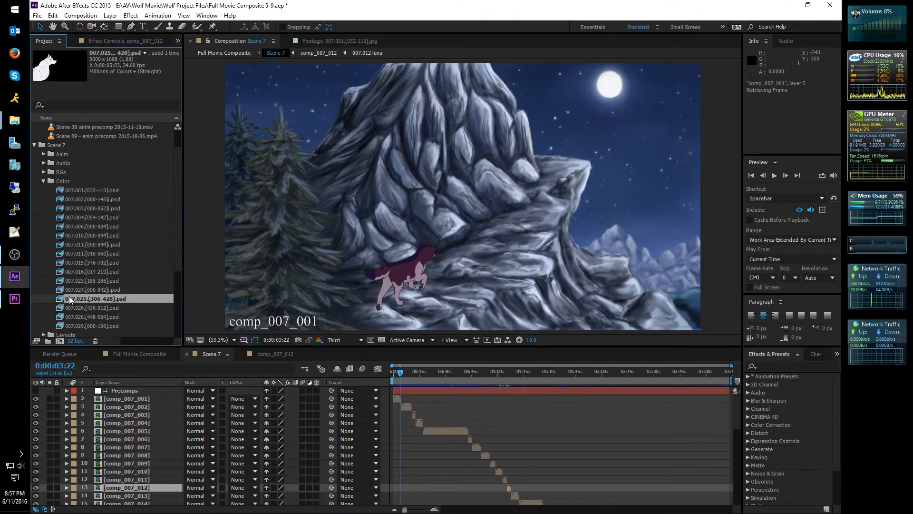
{"action": "left_click", "coordinate": [44, 181]}
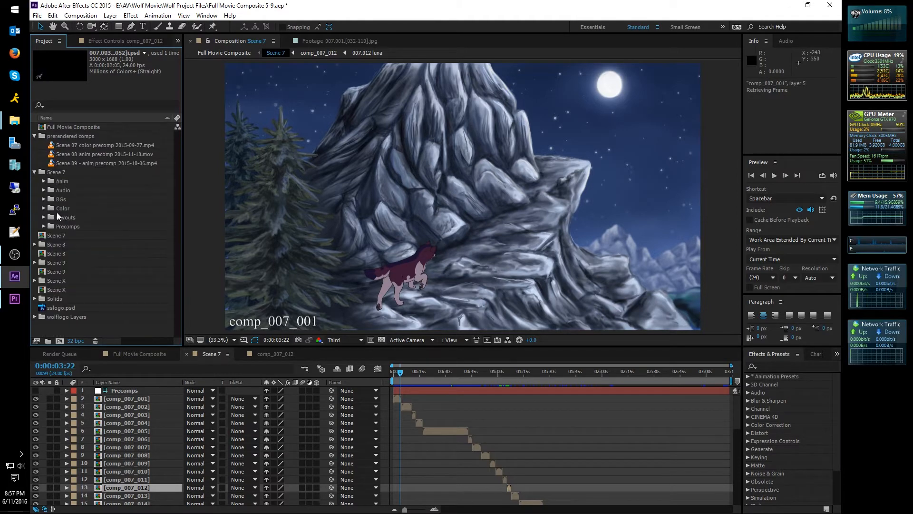
Review layout_007_016.jpg, layout_007_007.jpg and layout_007_022.jpg in Scene 7's Layouts folder, and collapse the folder
{"action": "left_click", "coordinate": [59, 215]}
{"action": "left_click", "coordinate": [44, 218]}
{"action": "left_click", "coordinate": [80, 263]}
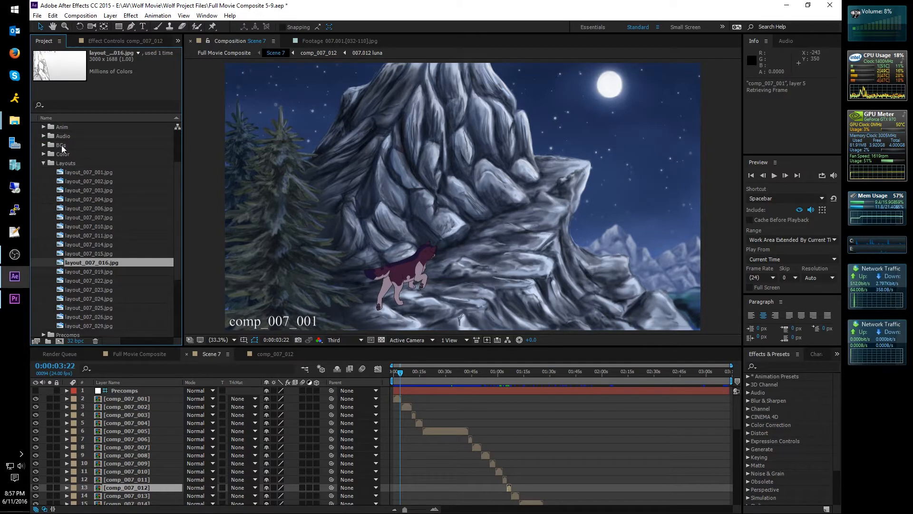
{"action": "left_click", "coordinate": [80, 217]}
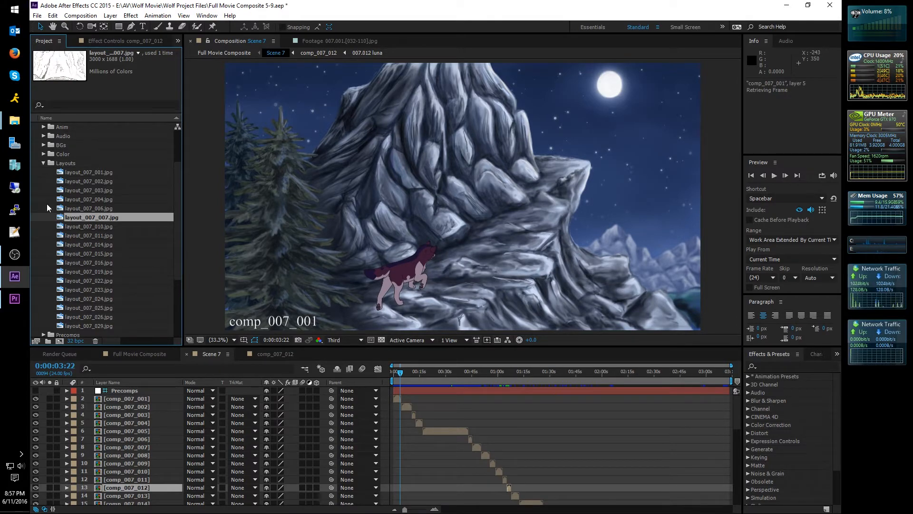
{"action": "left_click", "coordinate": [81, 280]}
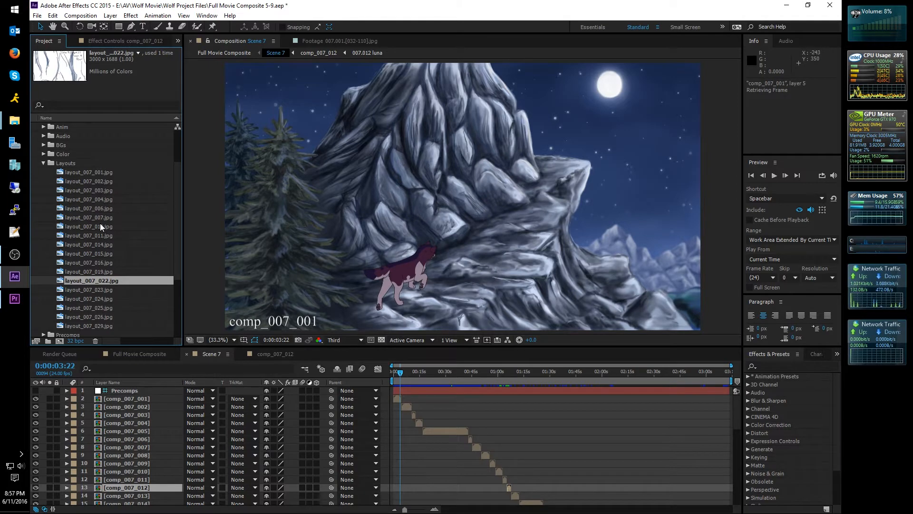
{"action": "left_click", "coordinate": [44, 164]}
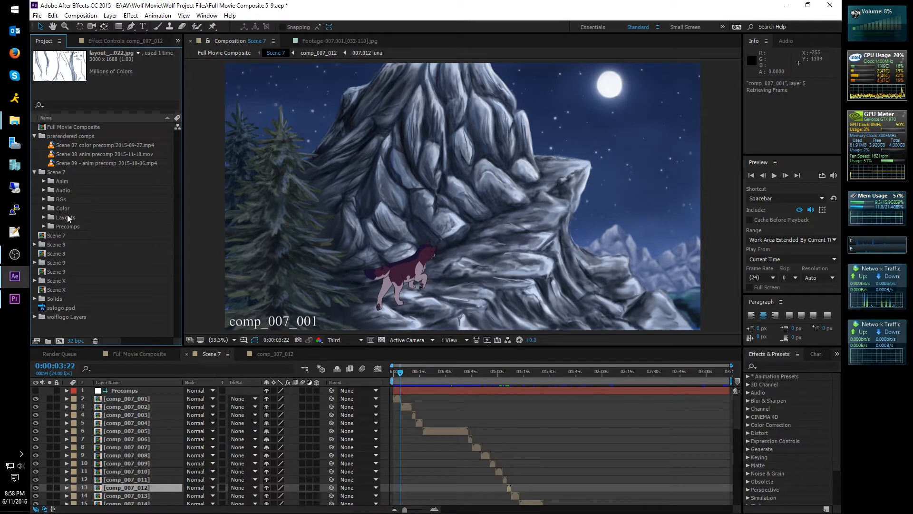
Inspect the shot compositions in Scene 7's Precomps folder, checking comp_007_001, and collapse the folder
{"action": "left_click", "coordinate": [45, 226]}
{"action": "left_click", "coordinate": [62, 136]}
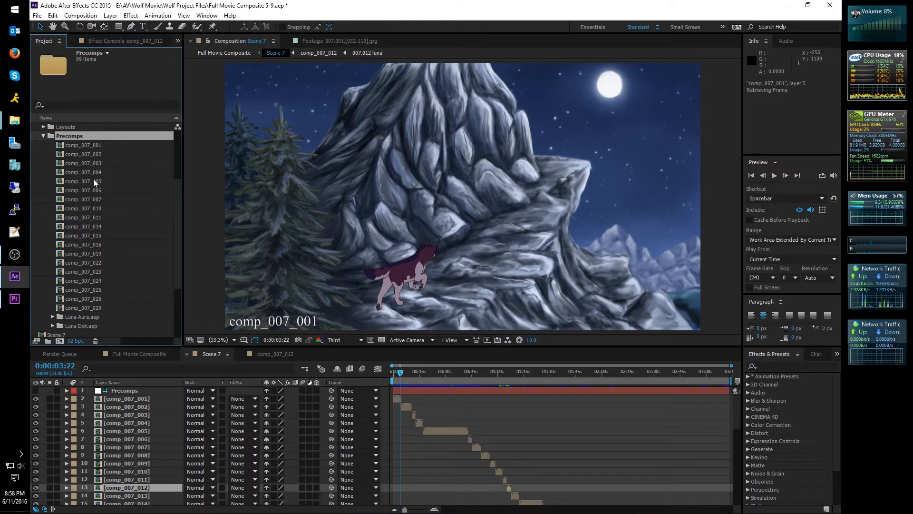
{"action": "key", "text": "Down"}
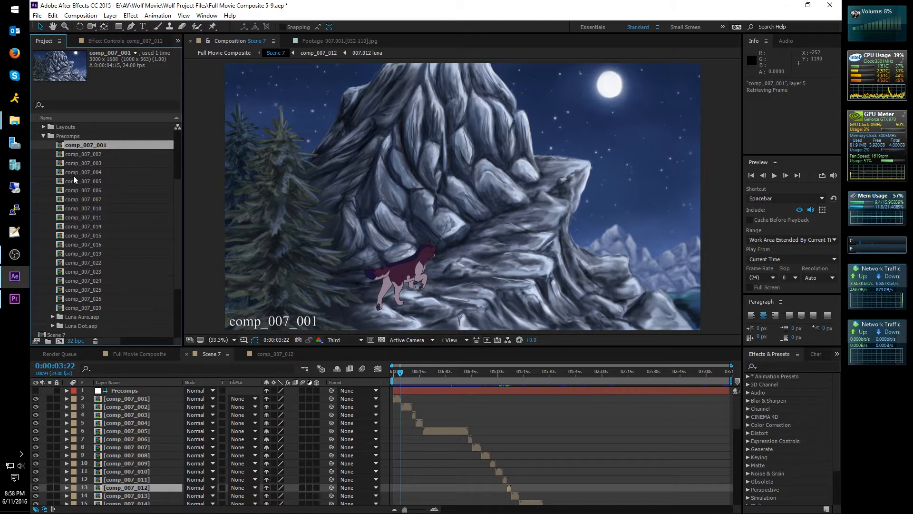
{"action": "left_click", "coordinate": [53, 140]}
{"action": "left_click", "coordinate": [44, 136]}
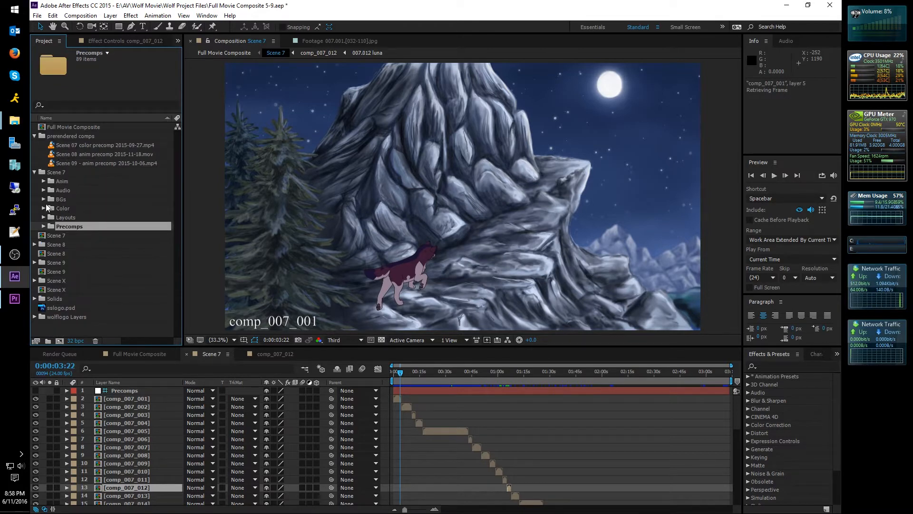
Check the Scene 8, Scene 9 and Scene X folders and the Scene X composition in the project
{"action": "left_click", "coordinate": [60, 245]}
{"action": "left_click", "coordinate": [57, 262]}
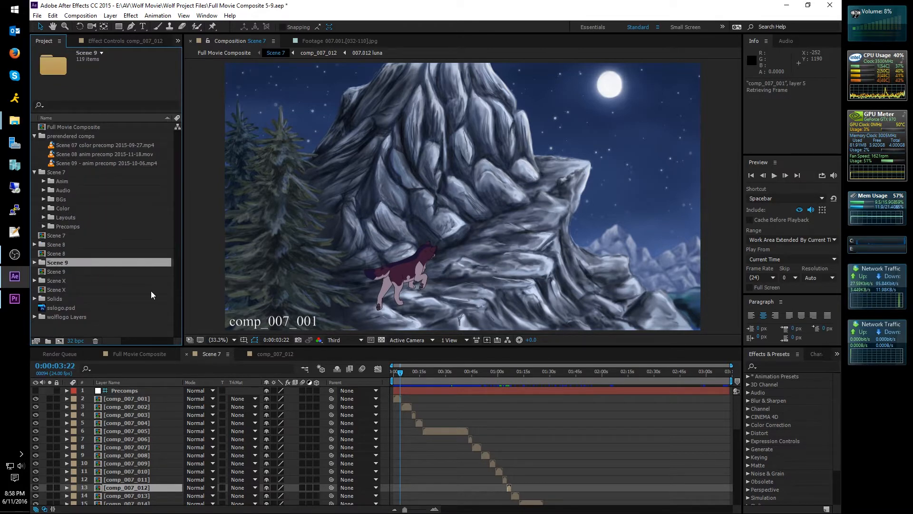
{"action": "left_click", "coordinate": [67, 281]}
{"action": "left_click", "coordinate": [66, 289]}
{"action": "left_click", "coordinate": [66, 280]}
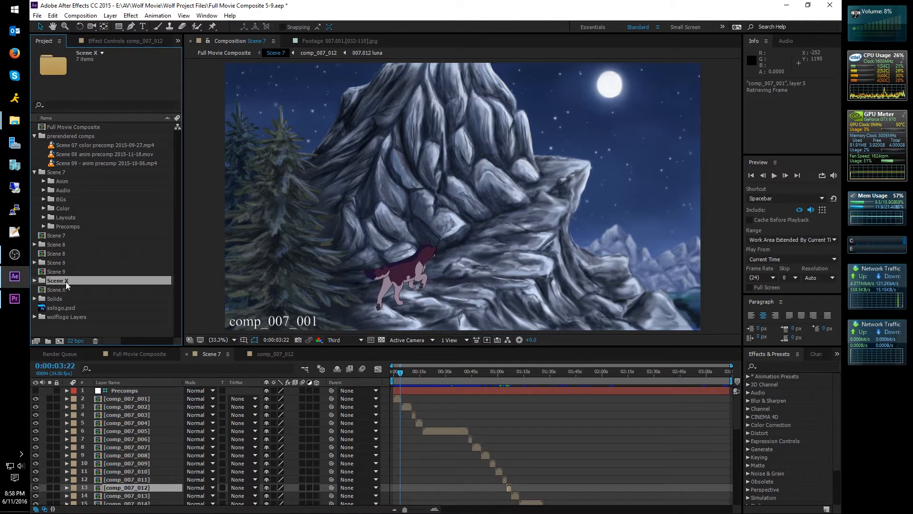
{"action": "left_click", "coordinate": [64, 287]}
Expand the Scene X template folder with its BGs and Precomps subfolders, and select comp_0xx_001
{"action": "left_click", "coordinate": [35, 281]}
{"action": "left_click", "coordinate": [43, 298]}
{"action": "left_click", "coordinate": [43, 325]}
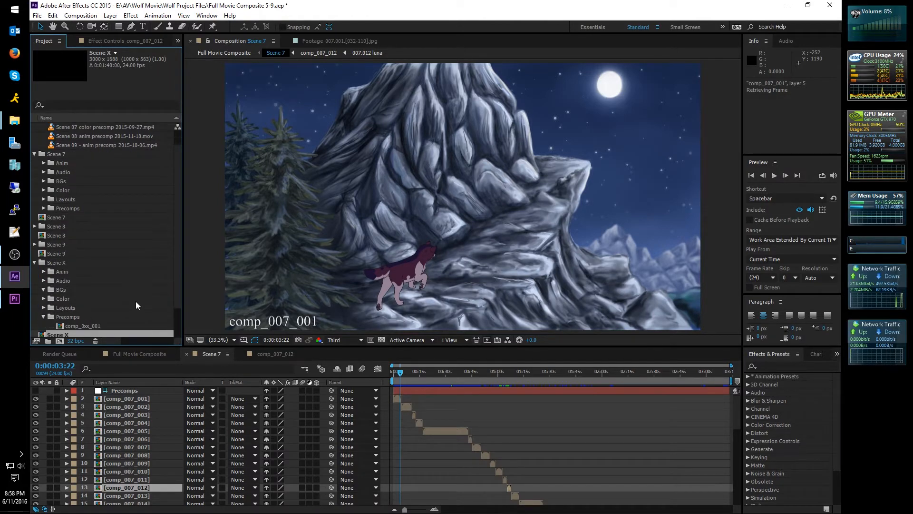
{"action": "left_click", "coordinate": [88, 326]}
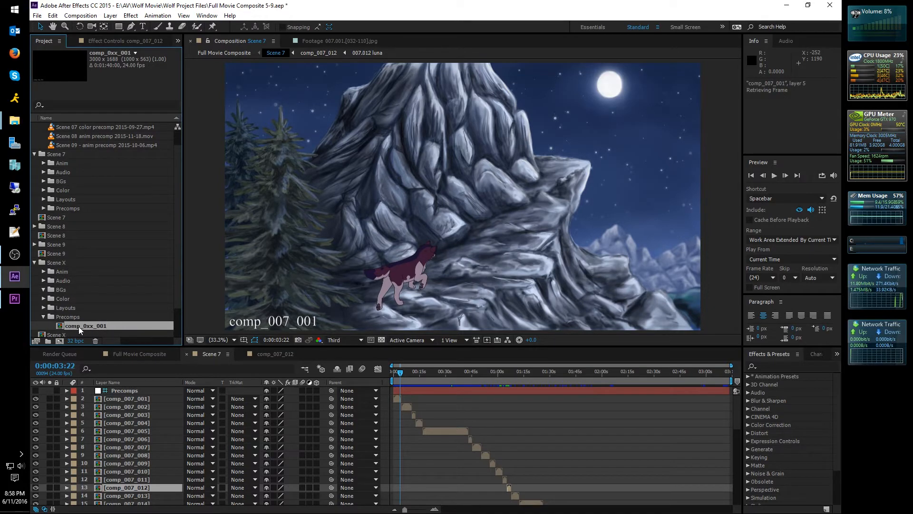
Collapse the Scene X folder with its subfolders and the Scene 7 folder, and select sslogo.psd in the project
{"action": "left_click", "coordinate": [44, 316]}
{"action": "left_click", "coordinate": [44, 290]}
{"action": "left_click", "coordinate": [34, 263]}
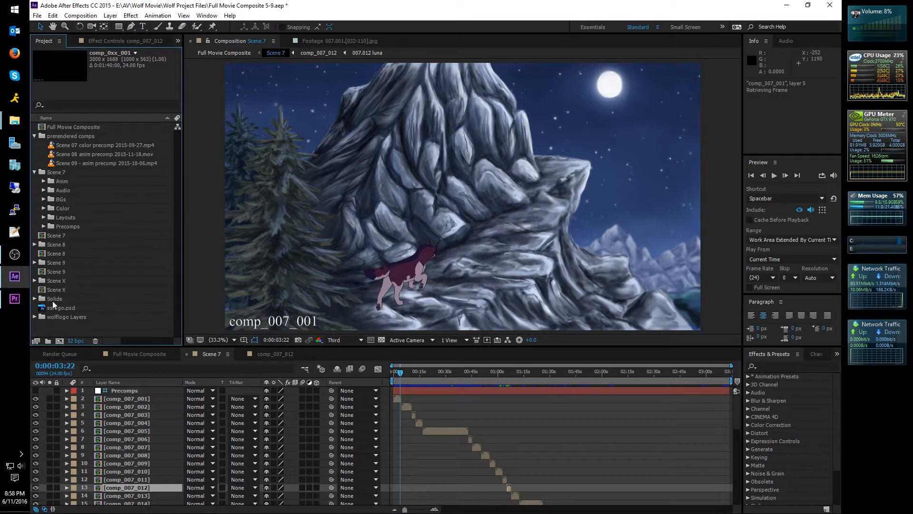
{"action": "left_click", "coordinate": [34, 172]}
{"action": "left_click", "coordinate": [52, 254]}
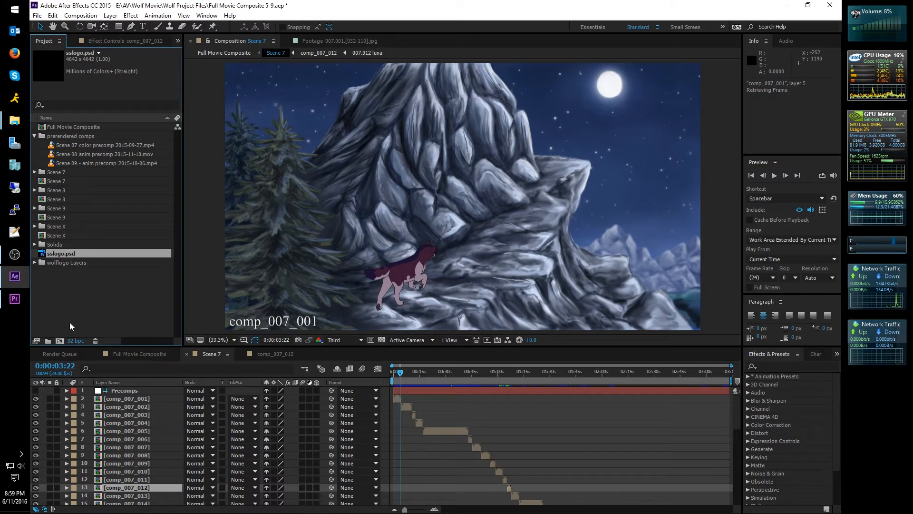
Open comp_007_012 from the Scene 7 timeline and go to its first frame
{"action": "left_click", "coordinate": [153, 365]}
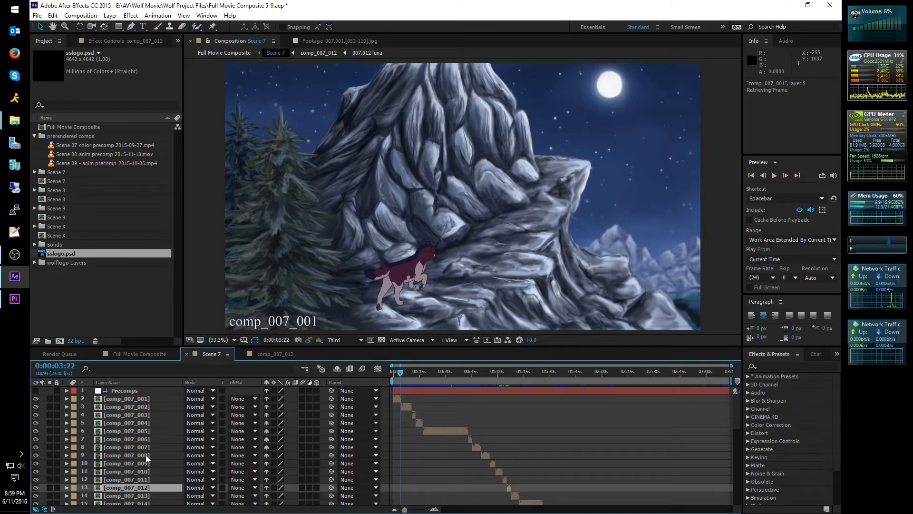
{"action": "double_click", "coordinate": [126, 488]}
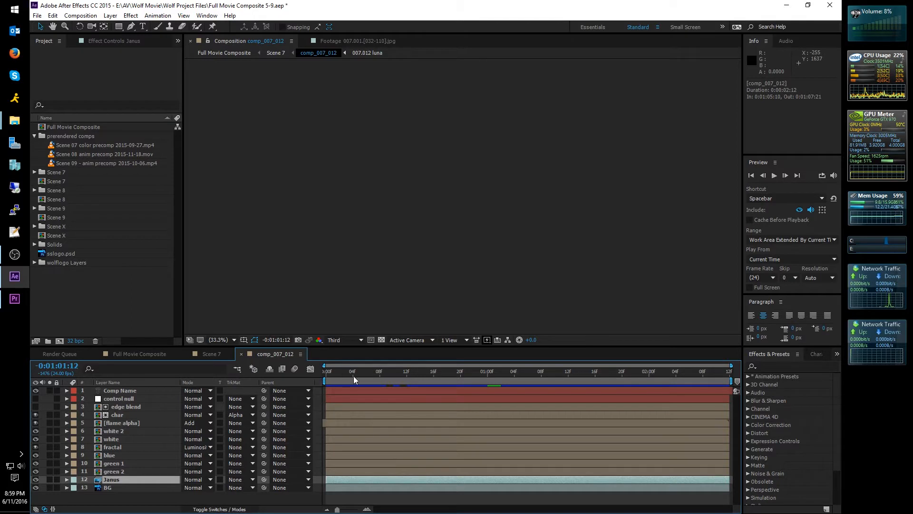
{"action": "left_click_drag", "start_coordinate": [353, 376], "coordinate": [315, 376]}
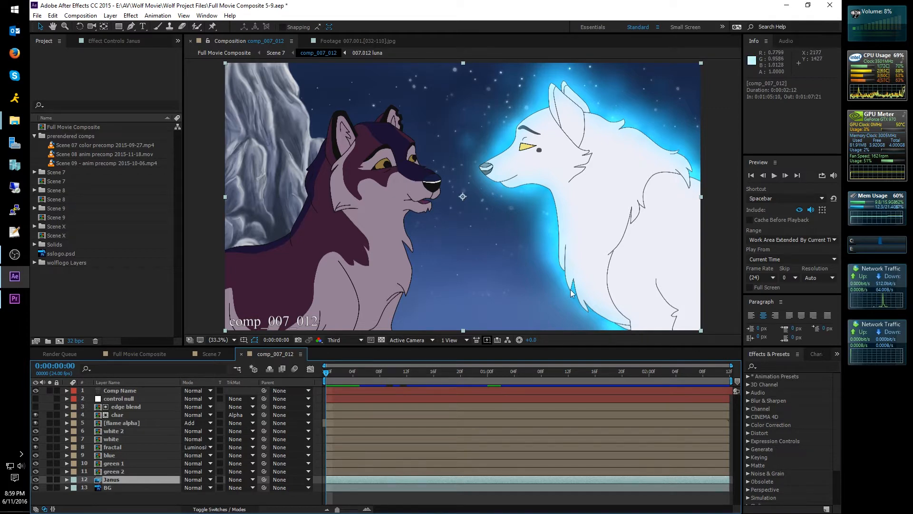
Hide the layers from green 2 up to char and the BG layer, leaving the Janus artwork showing
{"action": "left_click_drag", "start_coordinate": [35, 471], "coordinate": [36, 415]}
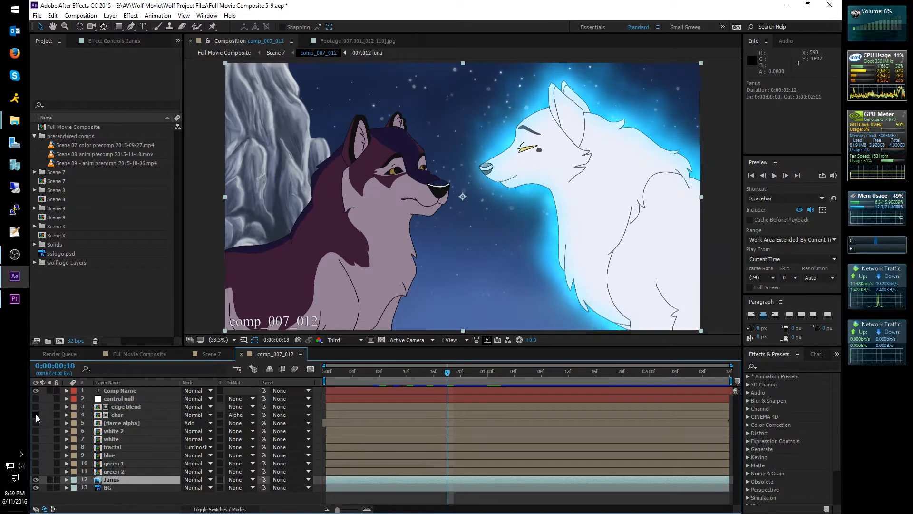
{"action": "left_click", "coordinate": [35, 488]}
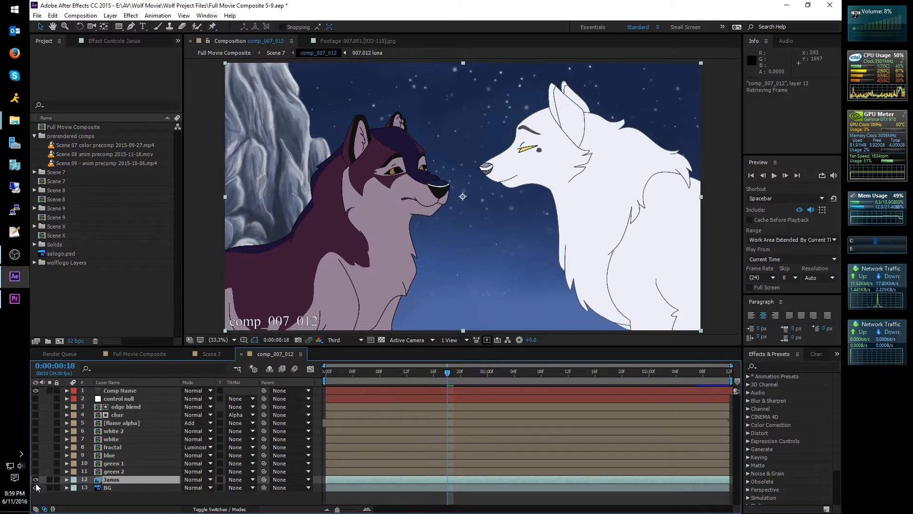
{"action": "left_click", "coordinate": [77, 492]}
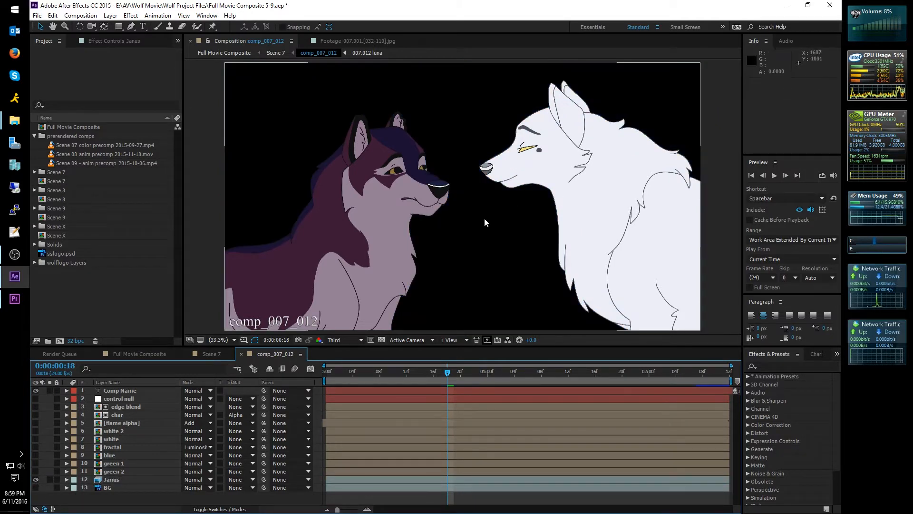
Select the Janus layer and scrub through the composition to preview its character animation, ending at frame 5
{"action": "left_click", "coordinate": [111, 479]}
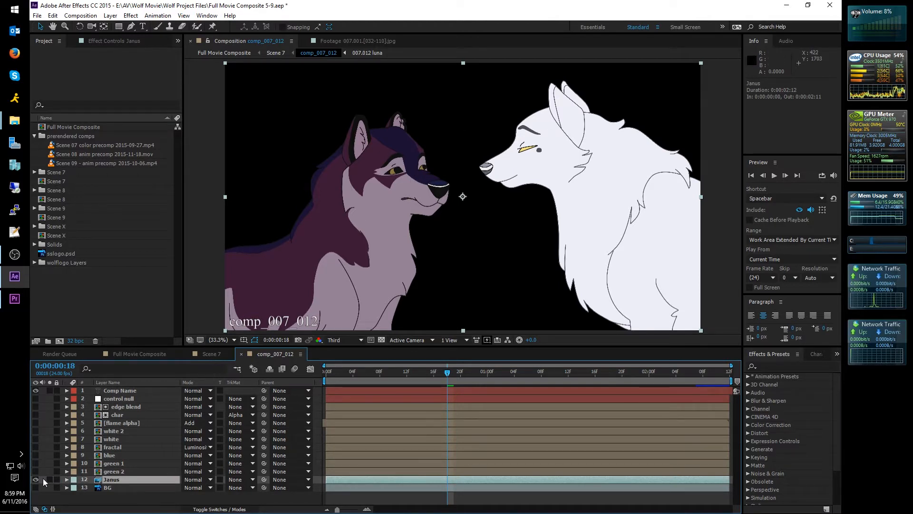
{"action": "left_click_drag", "start_coordinate": [483, 376], "coordinate": [716, 376]}
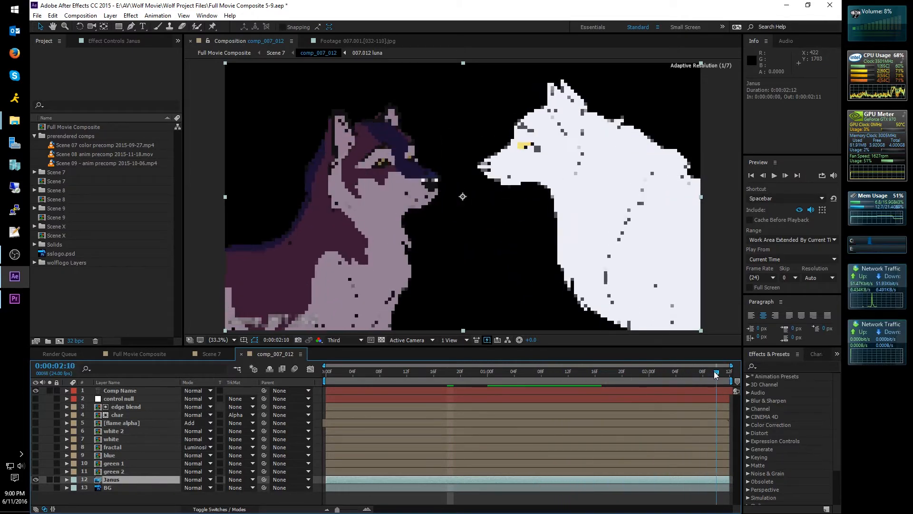
{"action": "left_click_drag", "start_coordinate": [409, 374], "coordinate": [360, 374]}
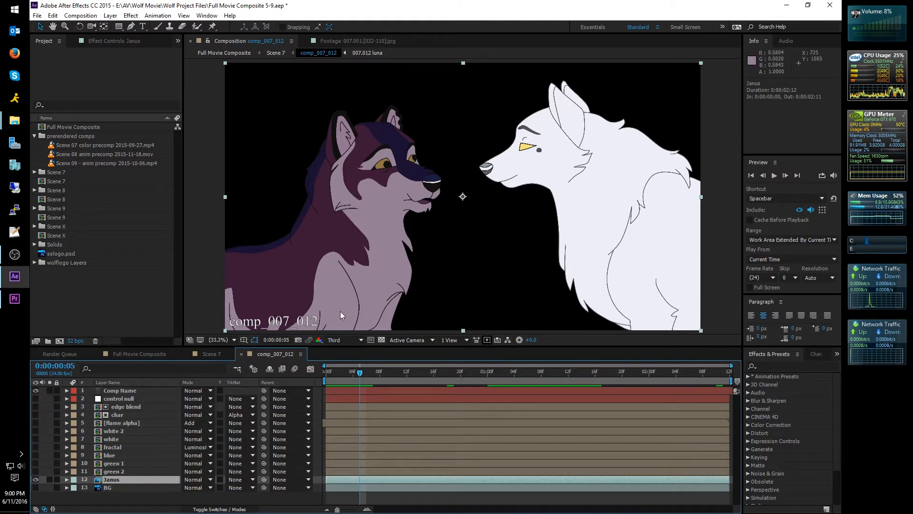
Show the BG layer, turn Janus off and back on to compare, and show the green 2 layer
{"action": "left_click", "coordinate": [35, 487]}
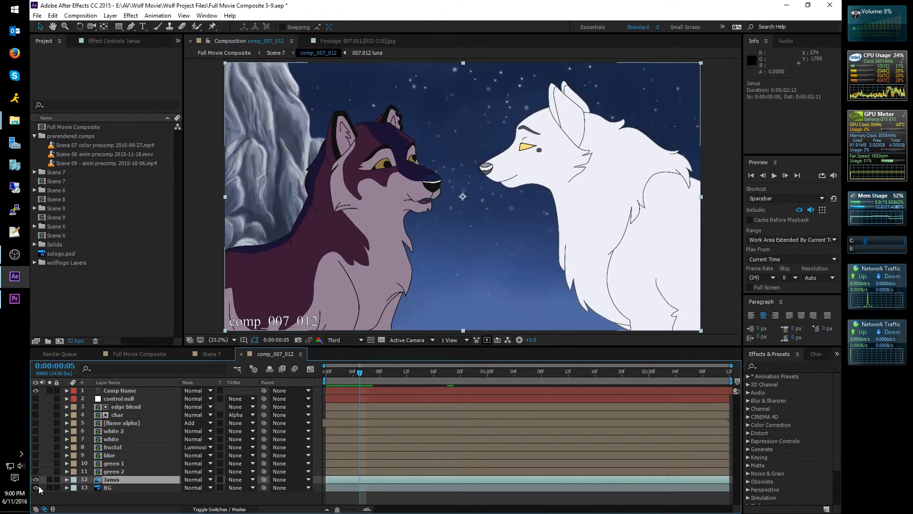
{"action": "left_click", "coordinate": [36, 480]}
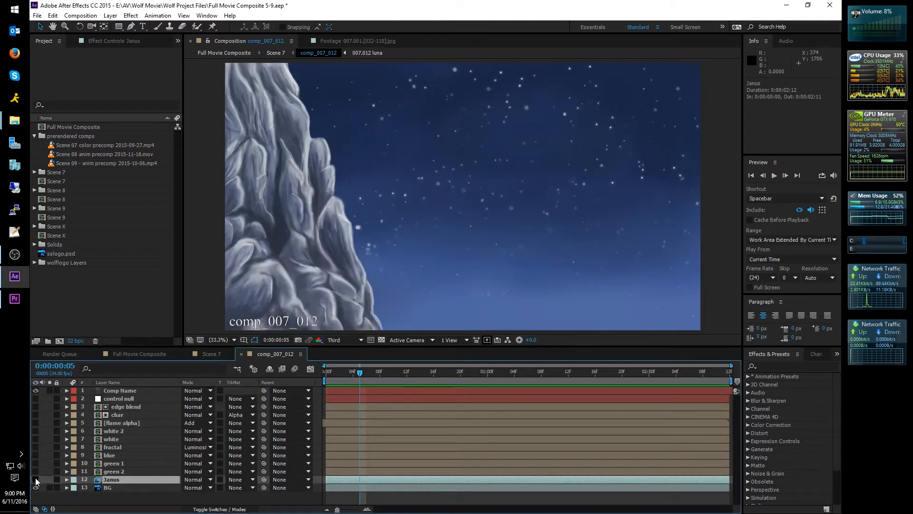
{"action": "left_click", "coordinate": [36, 479]}
{"action": "left_click", "coordinate": [36, 471]}
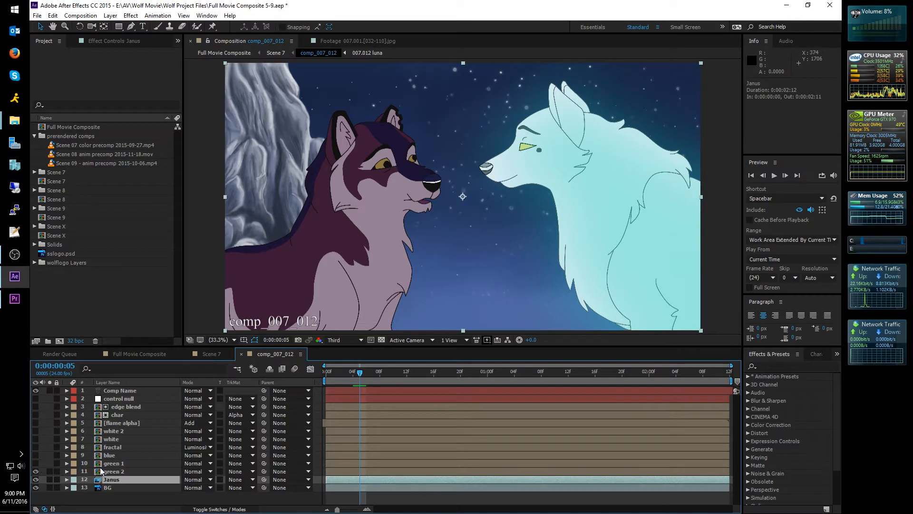
Go through the glow effect layers one by one, selecting each from green 2 up to char
{"action": "left_click", "coordinate": [118, 471]}
{"action": "left_click", "coordinate": [118, 463]}
{"action": "left_click", "coordinate": [118, 455]}
{"action": "left_click", "coordinate": [118, 448]}
{"action": "left_click", "coordinate": [119, 439]}
{"action": "left_click", "coordinate": [120, 431]}
{"action": "left_click", "coordinate": [121, 422]}
{"action": "left_click", "coordinate": [121, 415]}
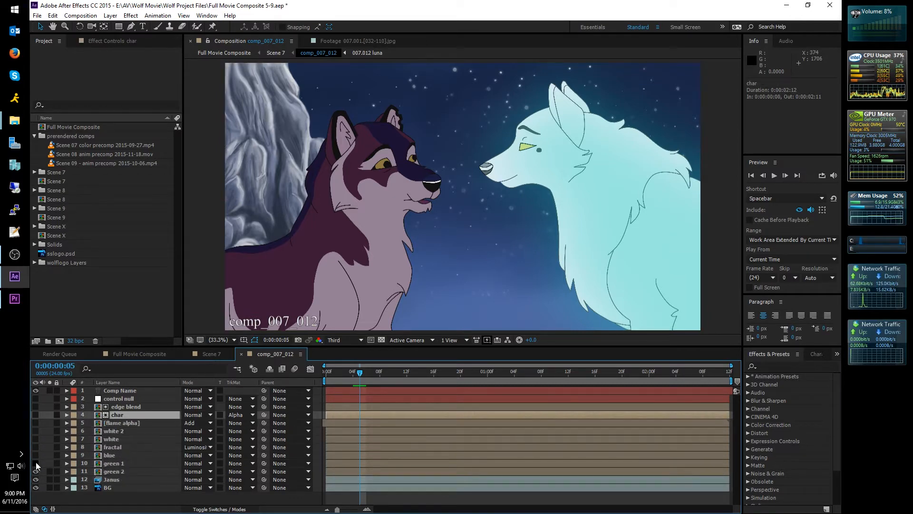
Show the green 1, blue and fractal layers in turn, and select fractal
{"action": "left_click", "coordinate": [36, 463]}
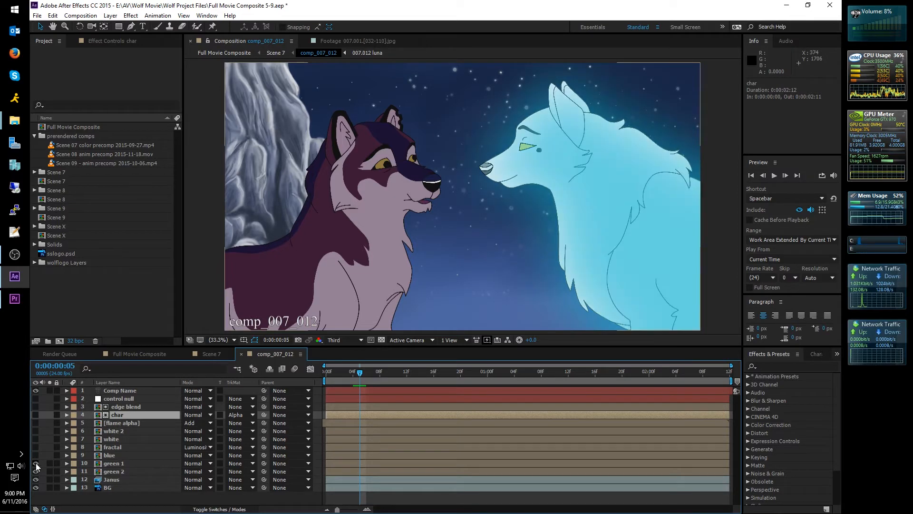
{"action": "left_click", "coordinate": [35, 455]}
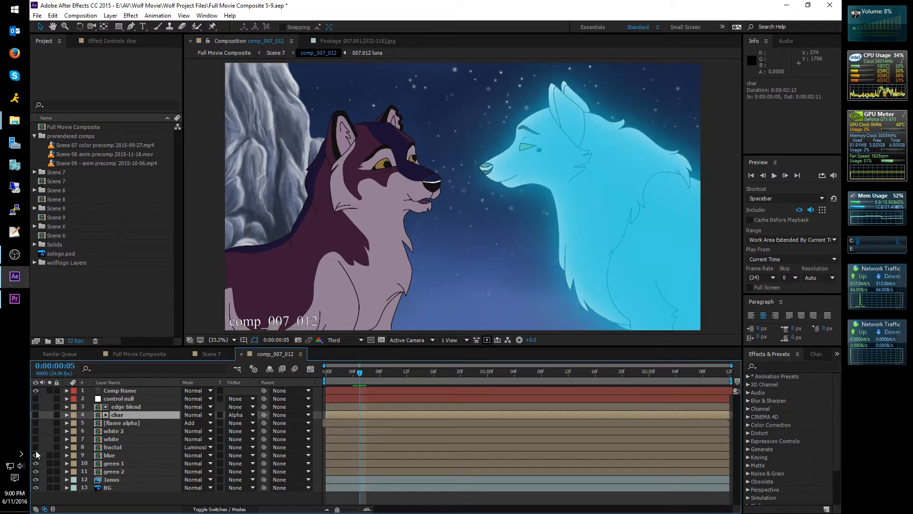
{"action": "left_click", "coordinate": [36, 447]}
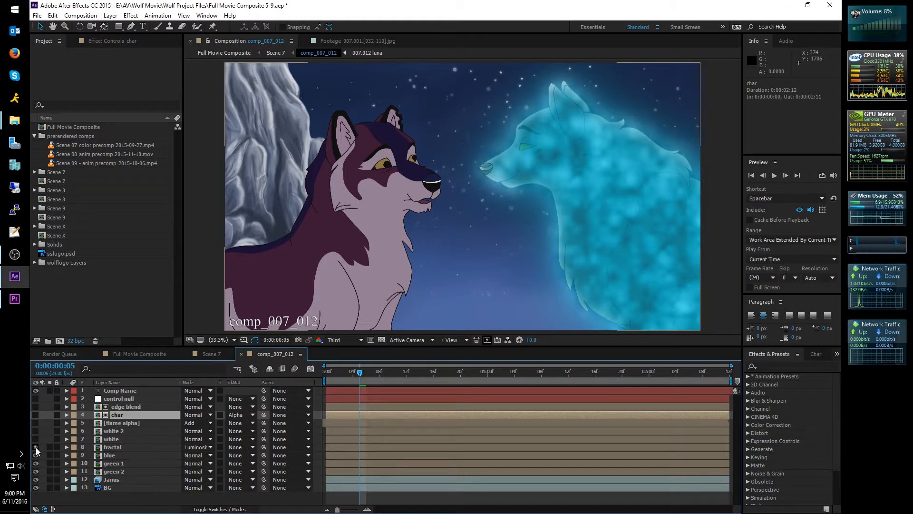
{"action": "left_click", "coordinate": [119, 447]}
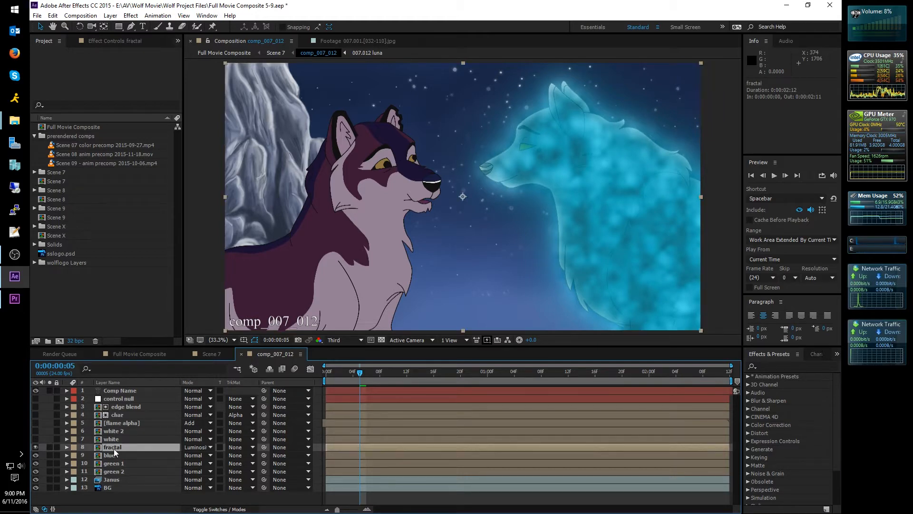
Show the white, white 2, [flame alpha] and char layers one after another to rebuild the glowing wolf
{"action": "left_click", "coordinate": [35, 439]}
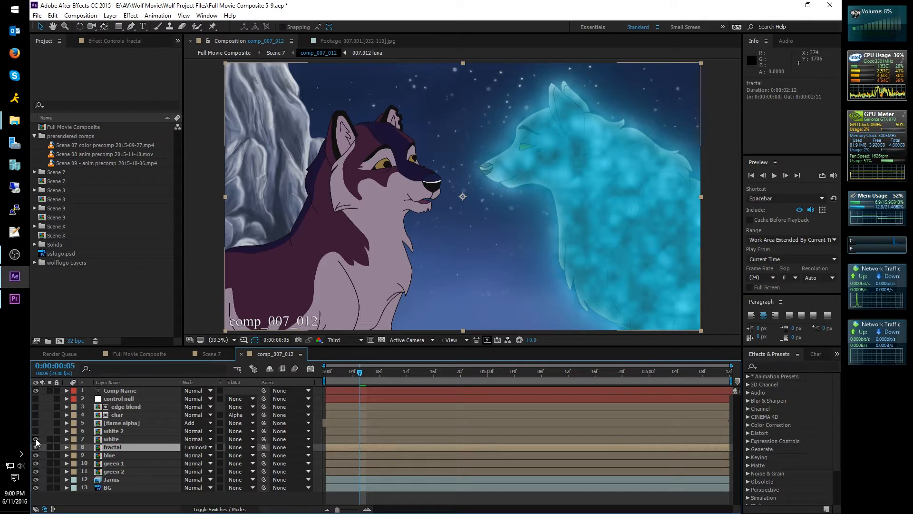
{"action": "left_click", "coordinate": [114, 438]}
{"action": "left_click", "coordinate": [36, 438]}
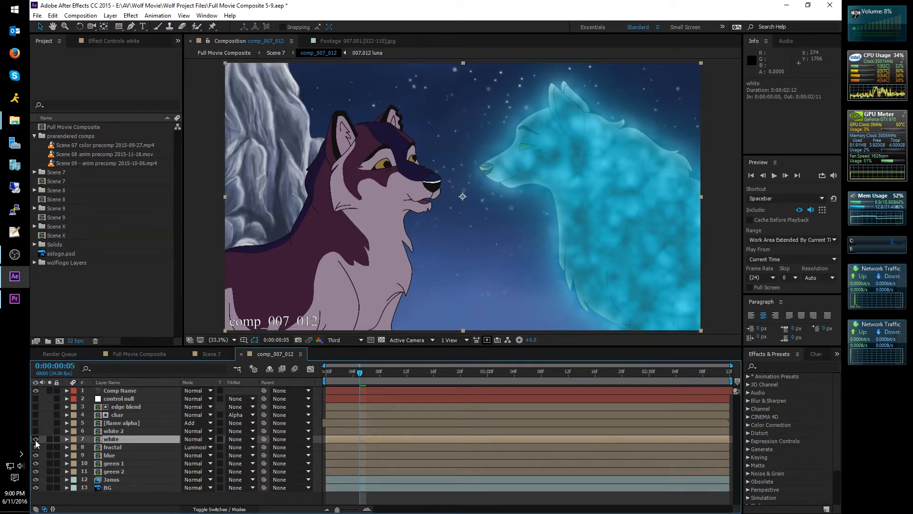
{"action": "left_click", "coordinate": [36, 432]}
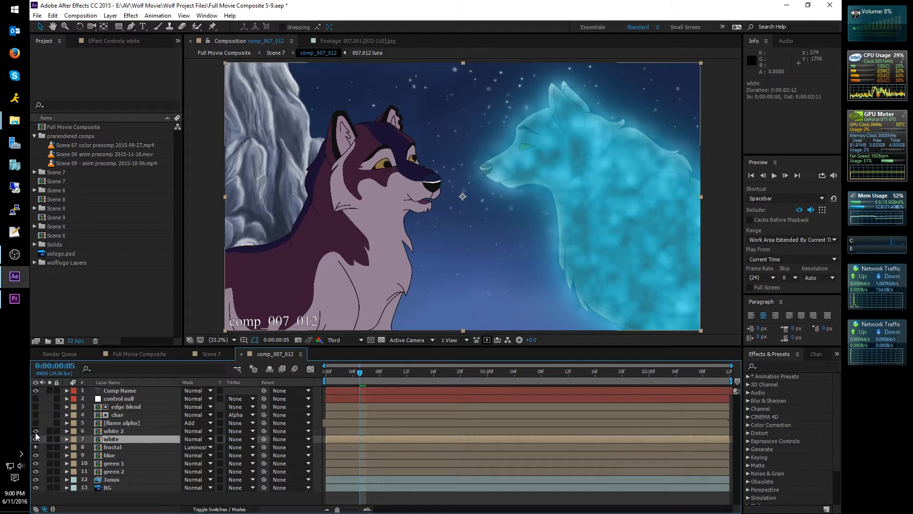
{"action": "left_click", "coordinate": [35, 422]}
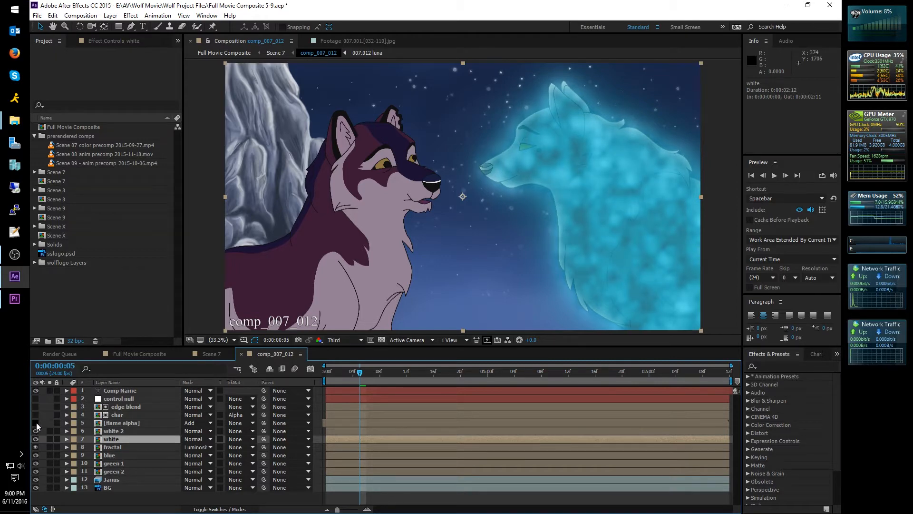
{"action": "left_click", "coordinate": [119, 423]}
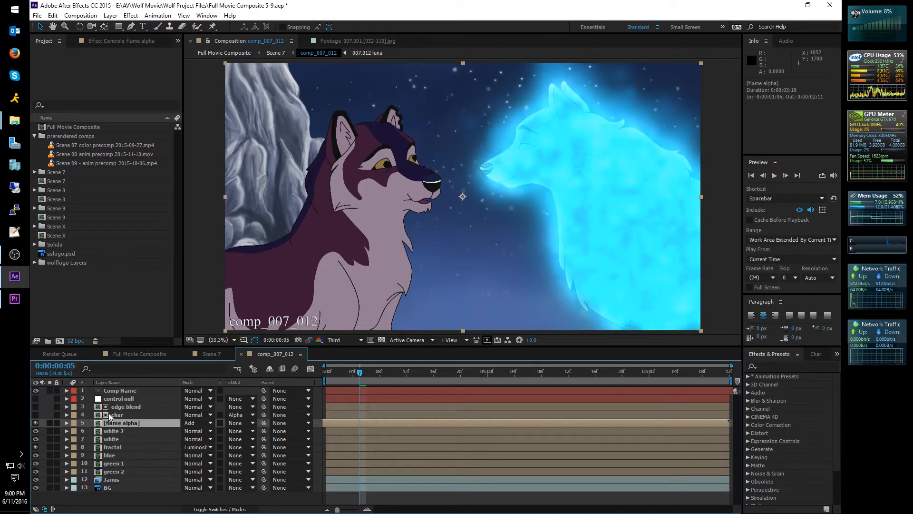
{"action": "left_click", "coordinate": [35, 414]}
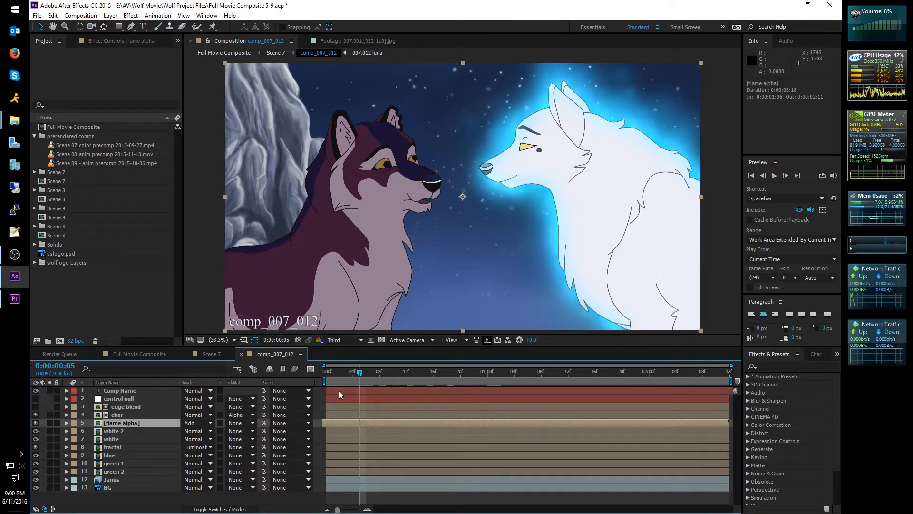
Examine the edge blend and char layers, char's track matte options, and the blending mode of [flame alpha]
{"action": "left_click", "coordinate": [129, 417]}
{"action": "left_click", "coordinate": [118, 405]}
{"action": "left_click", "coordinate": [115, 413]}
{"action": "left_click", "coordinate": [125, 408]}
{"action": "left_click", "coordinate": [126, 415]}
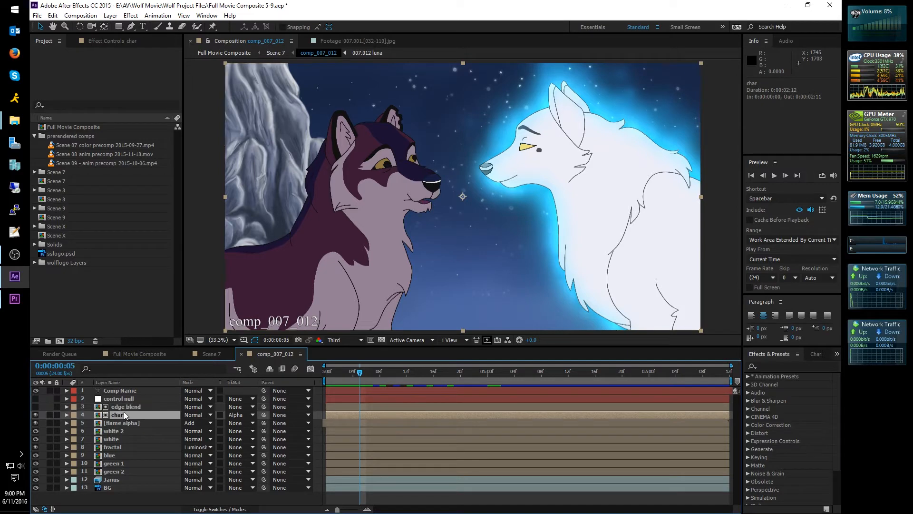
{"action": "left_click", "coordinate": [245, 415]}
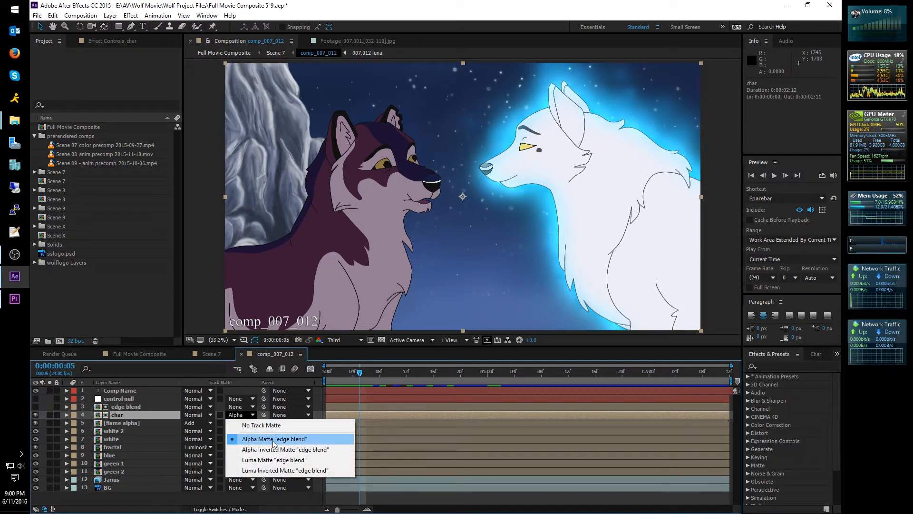
{"action": "left_click", "coordinate": [138, 415]}
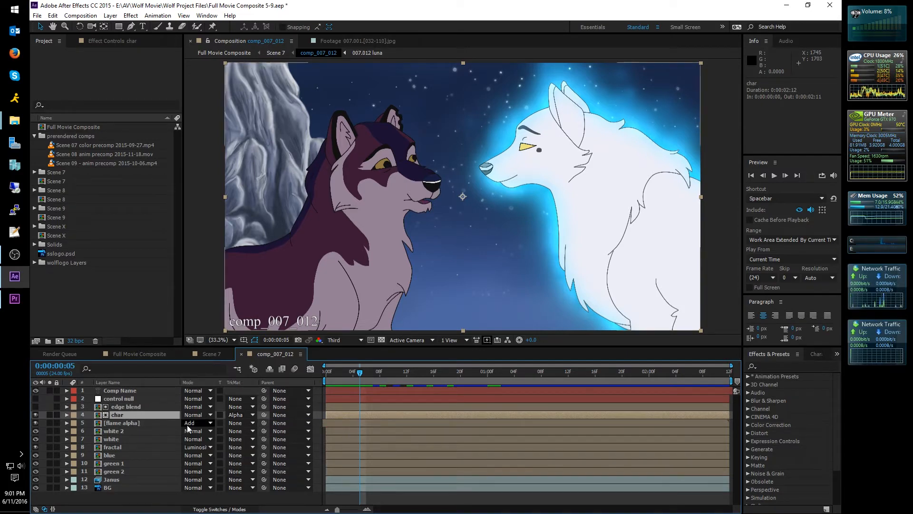
{"action": "left_click", "coordinate": [202, 423]}
{"action": "left_click", "coordinate": [171, 424]}
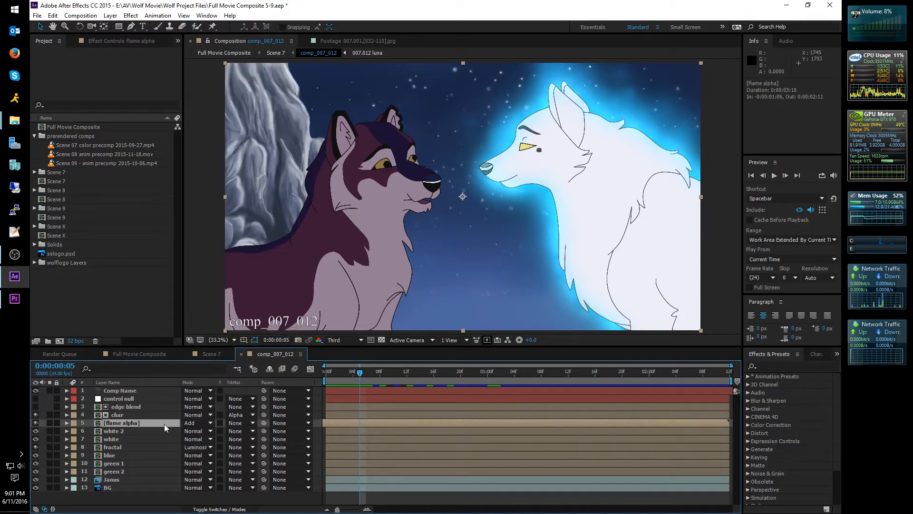
Hide the layers from char down to white, and try the Darken, Lighten and Overlay blending modes on fractal
{"action": "left_click", "coordinate": [110, 447]}
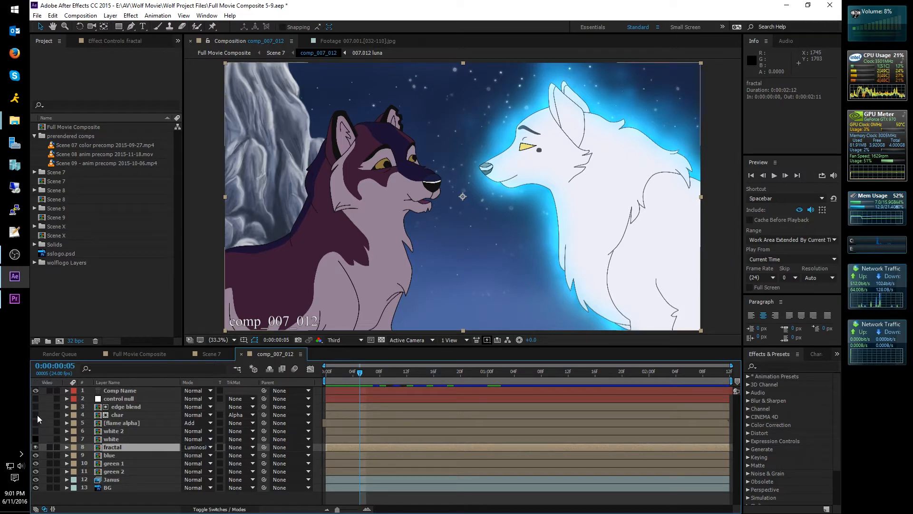
{"action": "left_click_drag", "start_coordinate": [35, 415], "coordinate": [35, 439]}
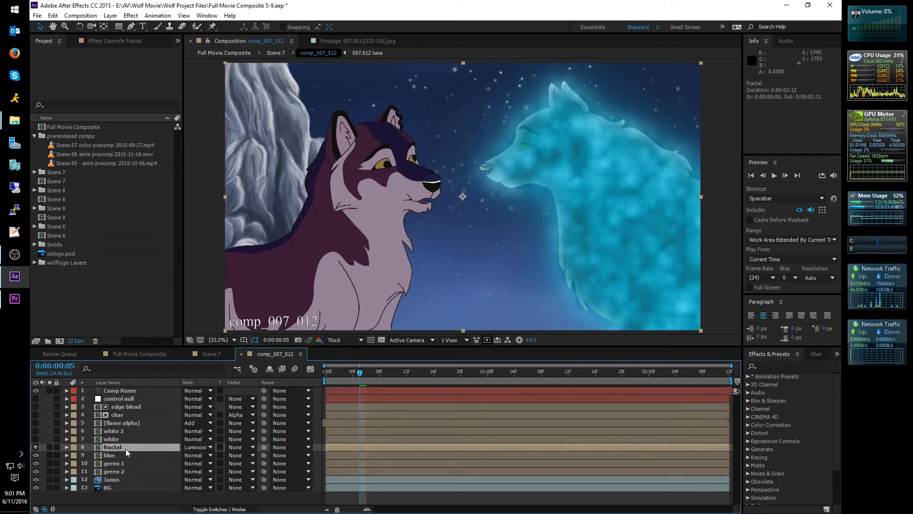
{"action": "left_click", "coordinate": [196, 448]}
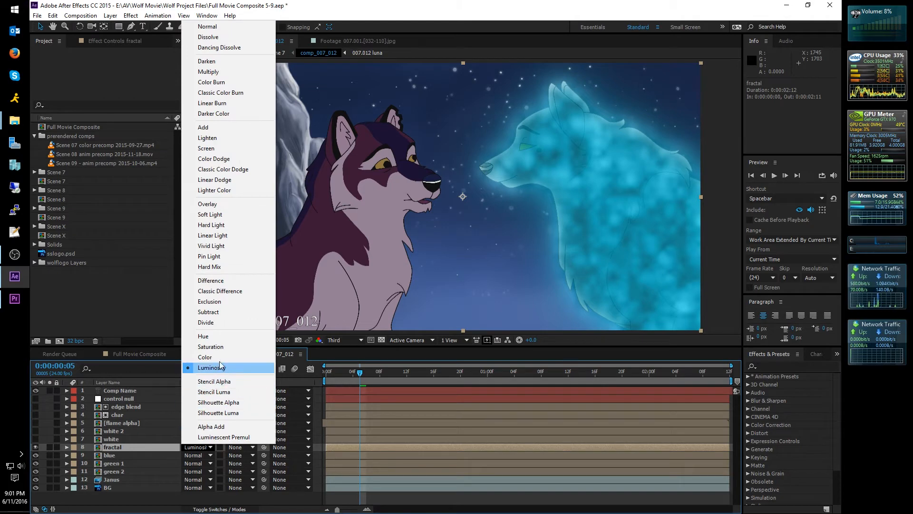
{"action": "left_click", "coordinate": [206, 61]}
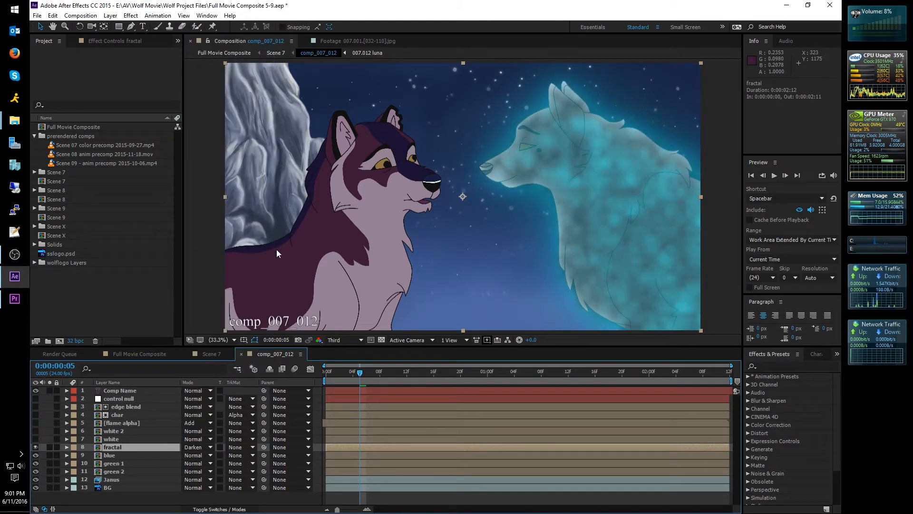
{"action": "left_click", "coordinate": [201, 447]}
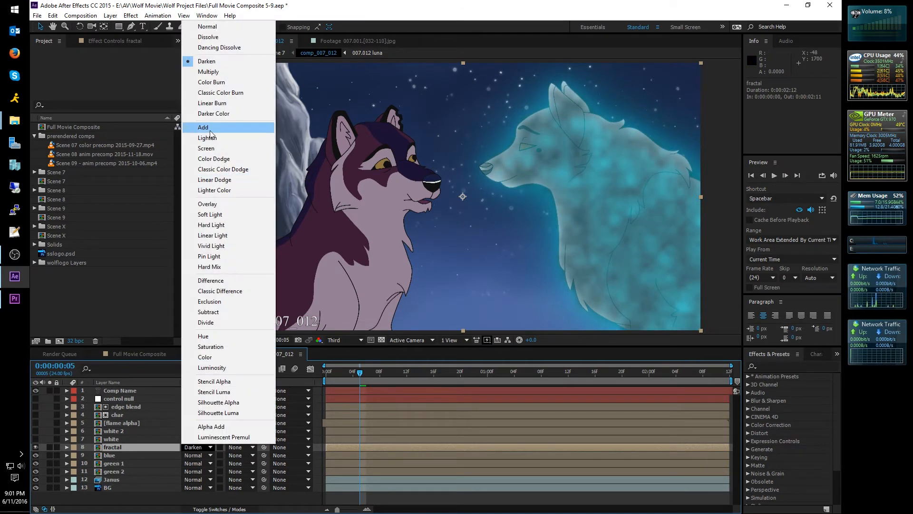
{"action": "left_click", "coordinate": [208, 137]}
{"action": "left_click", "coordinate": [201, 447]}
{"action": "left_click", "coordinate": [214, 205]}
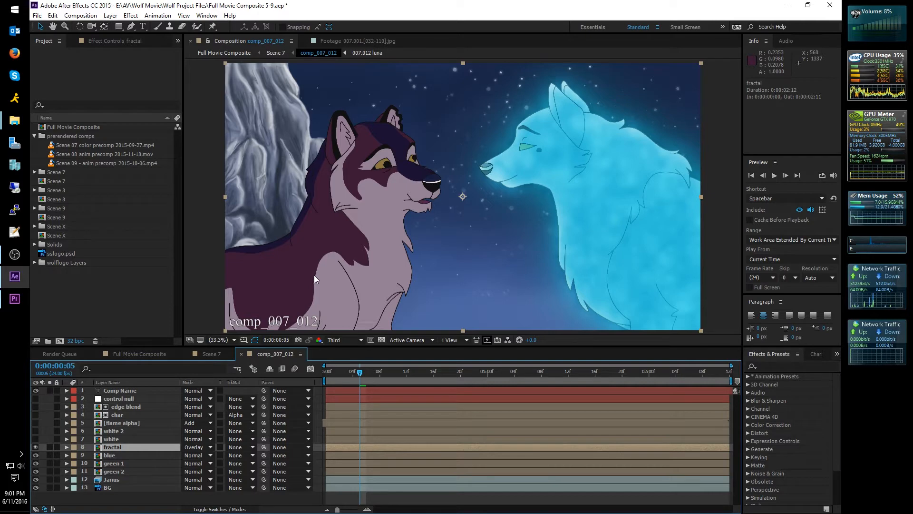
Set the fractal layer's blending mode to Luminosity and show the layers from white up to char again
{"action": "left_click", "coordinate": [200, 447]}
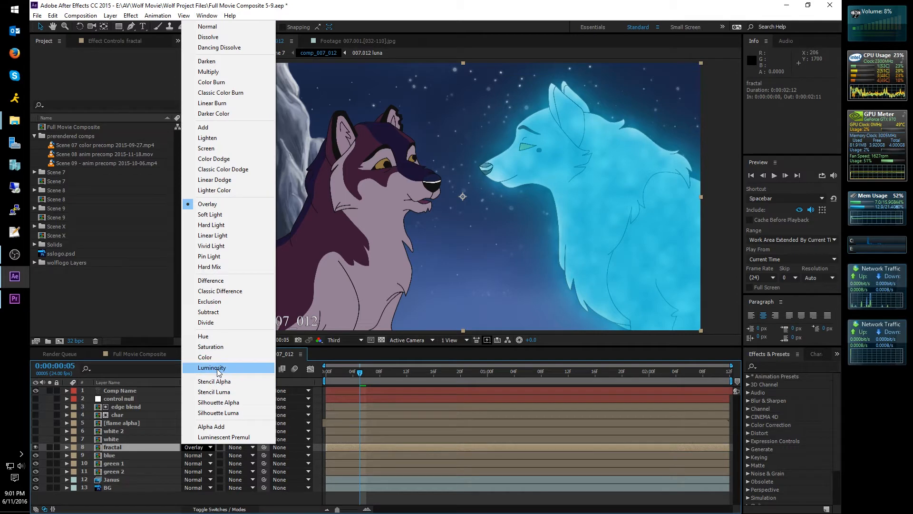
{"action": "left_click", "coordinate": [212, 367]}
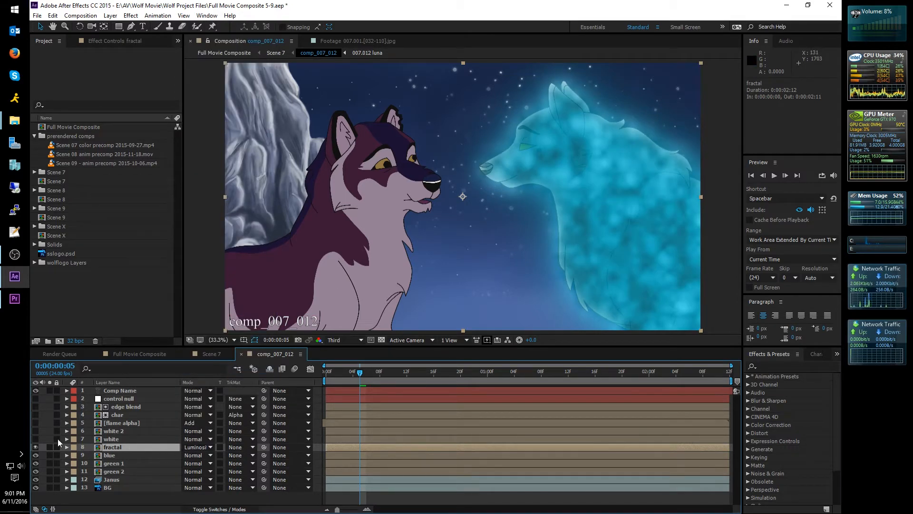
{"action": "left_click_drag", "start_coordinate": [36, 438], "coordinate": [36, 414]}
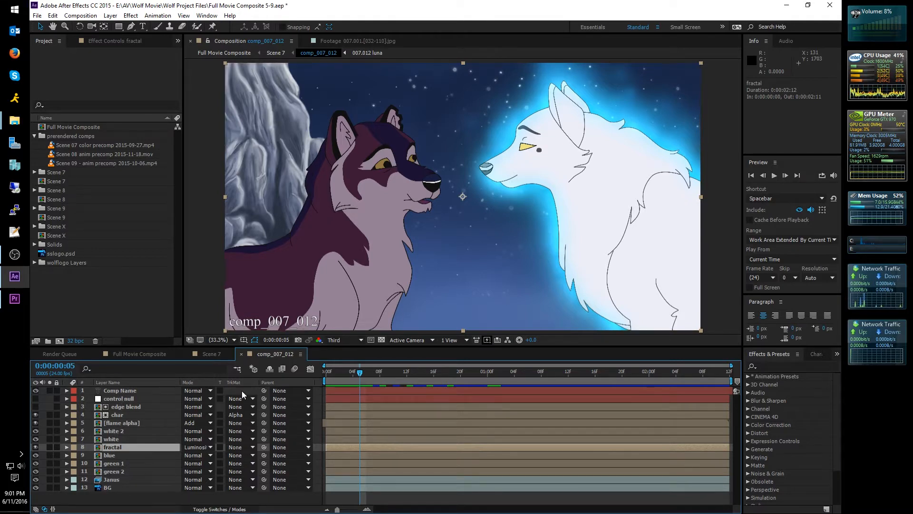
Examine the Source Text expression of the Comp Name layer, and collapse the layer's properties again
{"action": "left_click", "coordinate": [124, 392]}
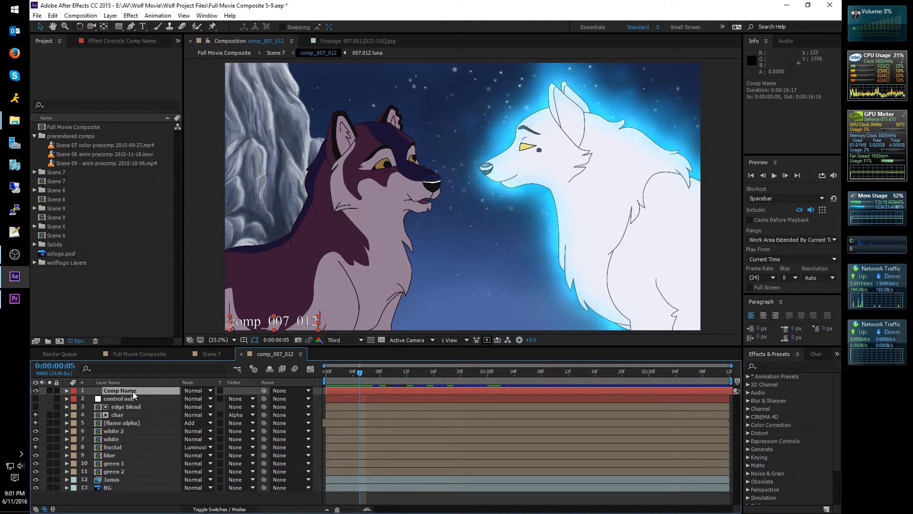
{"action": "left_click", "coordinate": [65, 391]}
{"action": "left_click", "coordinate": [74, 399]}
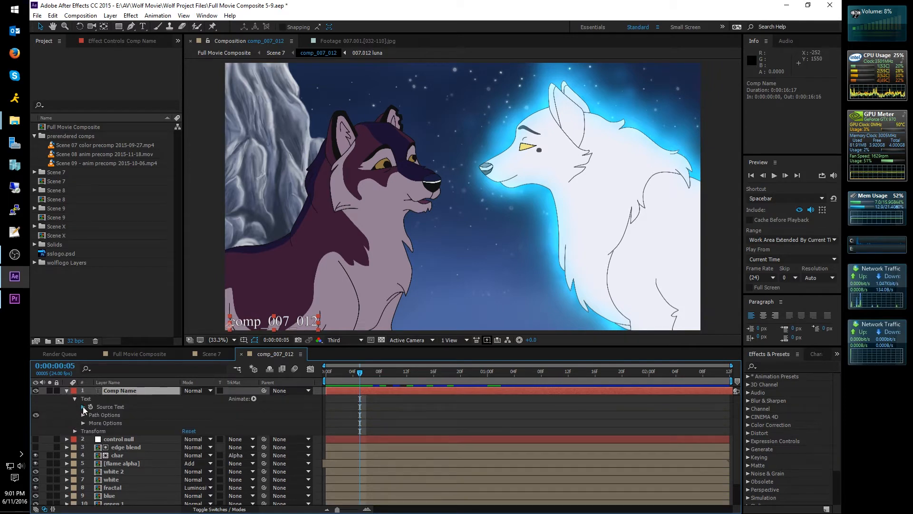
{"action": "left_click", "coordinate": [83, 407]}
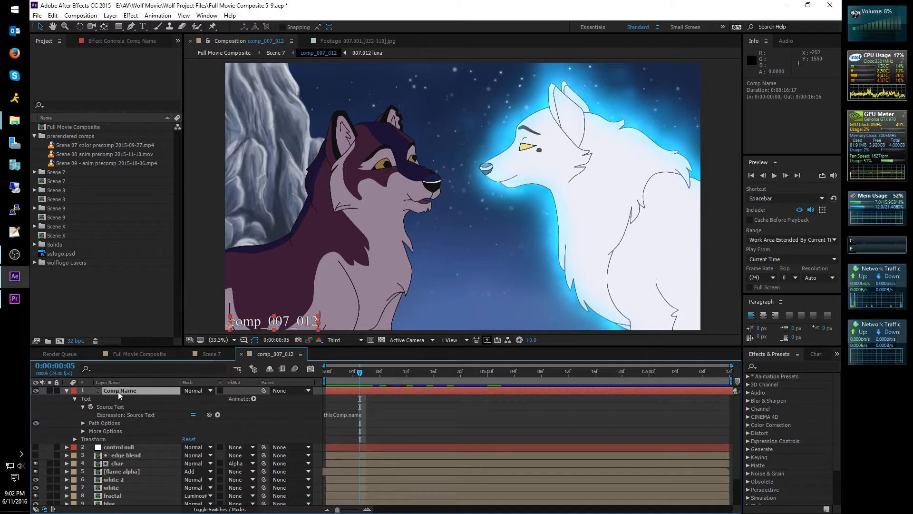
{"action": "left_click", "coordinate": [67, 391]}
Scrub through comp_007_012 and the Scene 7 composition, moving Scene 7's current time to 0:00:14:12
{"action": "left_click", "coordinate": [543, 373]}
{"action": "left_click_drag", "start_coordinate": [544, 377], "coordinate": [387, 379]}
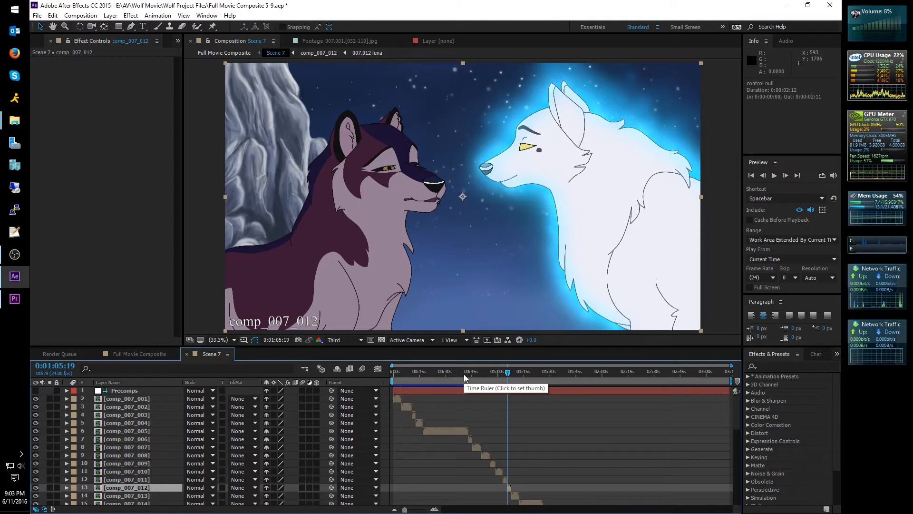
{"action": "left_click_drag", "start_coordinate": [401, 369], "coordinate": [418, 372]}
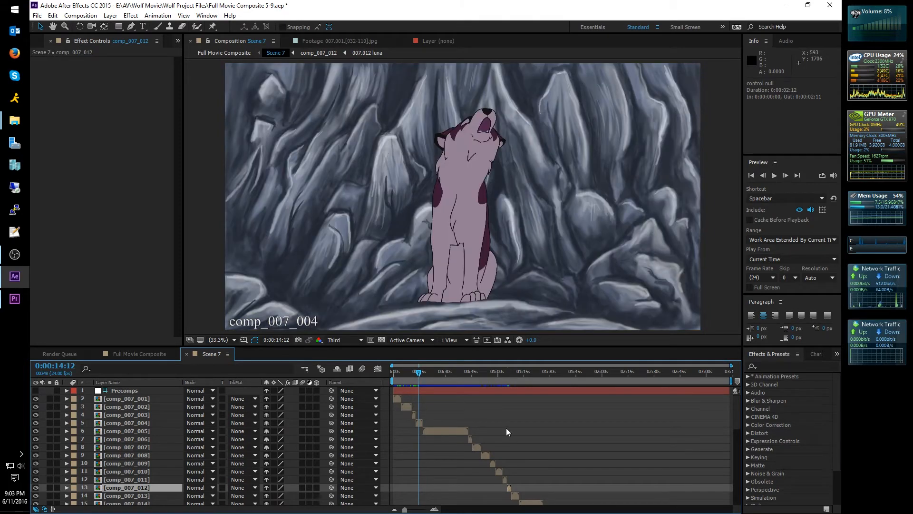
Look through Scene 7's shot precomps, selecting several between comp_007_019 and comp_007_026
{"action": "scroll", "coordinate": [506, 427], "scroll_direction": "down", "scroll_amount": 5}
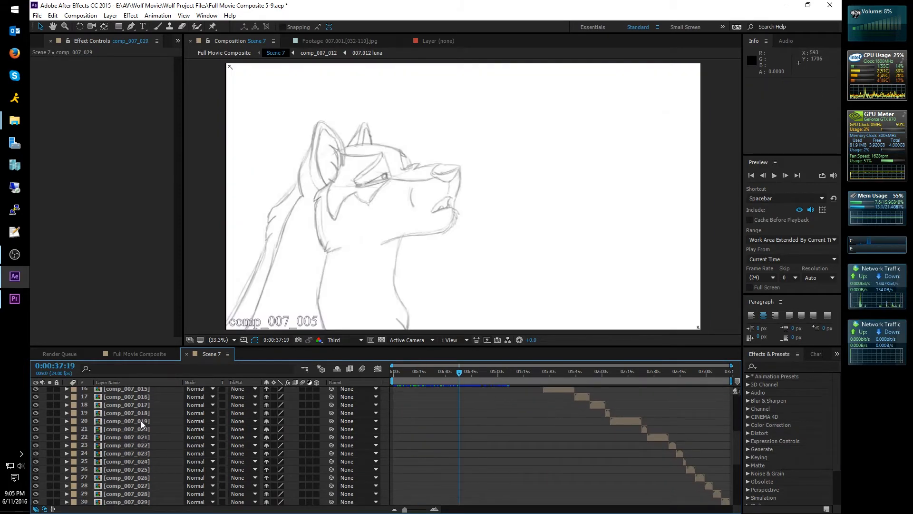
{"action": "left_click", "coordinate": [141, 420]}
{"action": "left_click", "coordinate": [139, 429]}
{"action": "left_click", "coordinate": [141, 445]}
{"action": "left_click", "coordinate": [142, 454]}
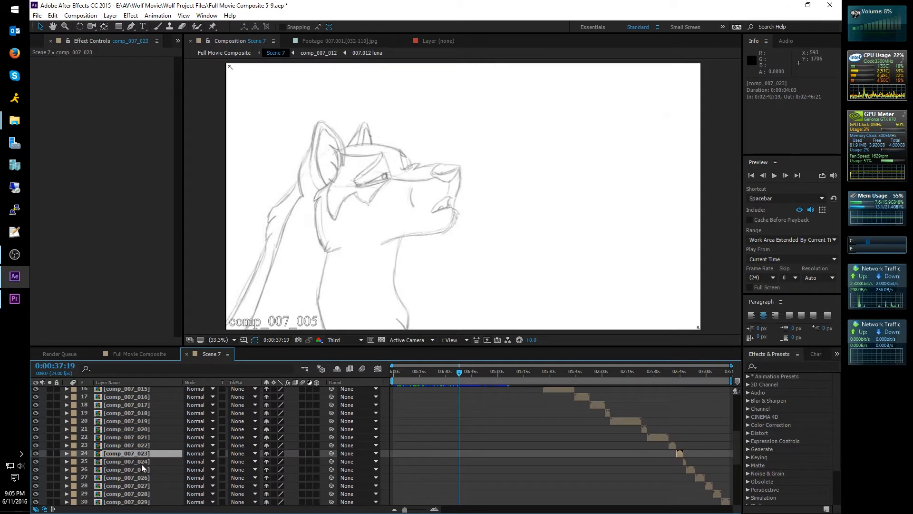
{"action": "left_click", "coordinate": [141, 463]}
{"action": "left_click", "coordinate": [136, 478]}
Look through Scene 7's audio layers, selecting the howl and several of the janus and ln dialogue clips
{"action": "left_click_drag", "start_coordinate": [738, 445], "coordinate": [740, 480]}
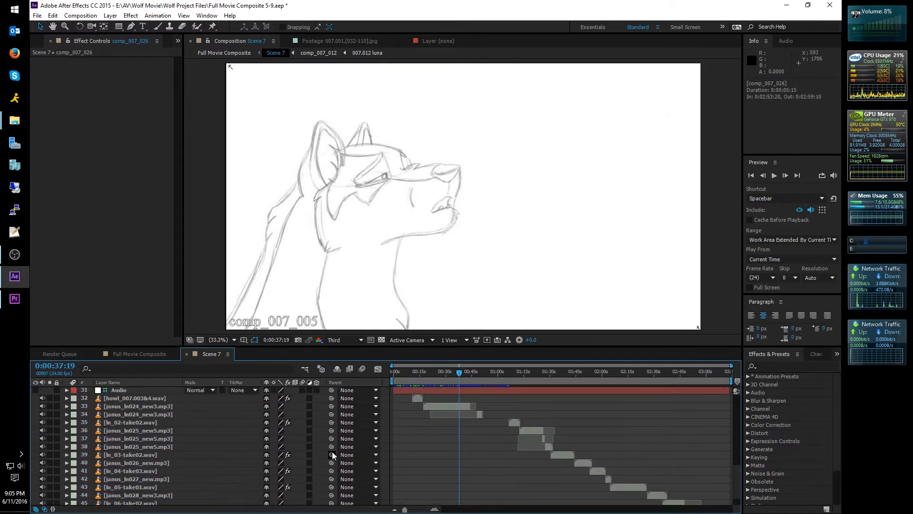
{"action": "left_click", "coordinate": [156, 398]}
{"action": "left_click", "coordinate": [135, 446]}
{"action": "left_click", "coordinate": [133, 462]}
{"action": "left_click", "coordinate": [133, 488]}
{"action": "left_click", "coordinate": [136, 503]}
{"action": "left_click", "coordinate": [141, 478]}
{"action": "left_click", "coordinate": [144, 455]}
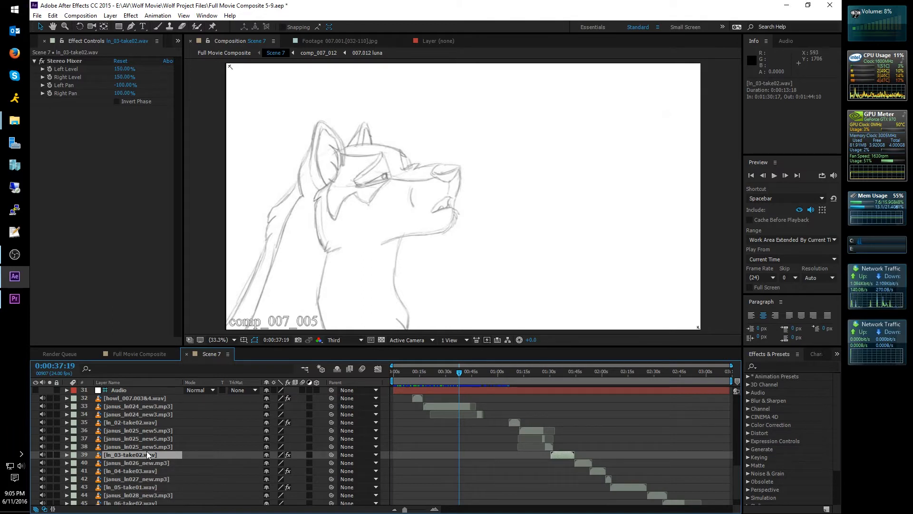
{"action": "left_click", "coordinate": [158, 417]}
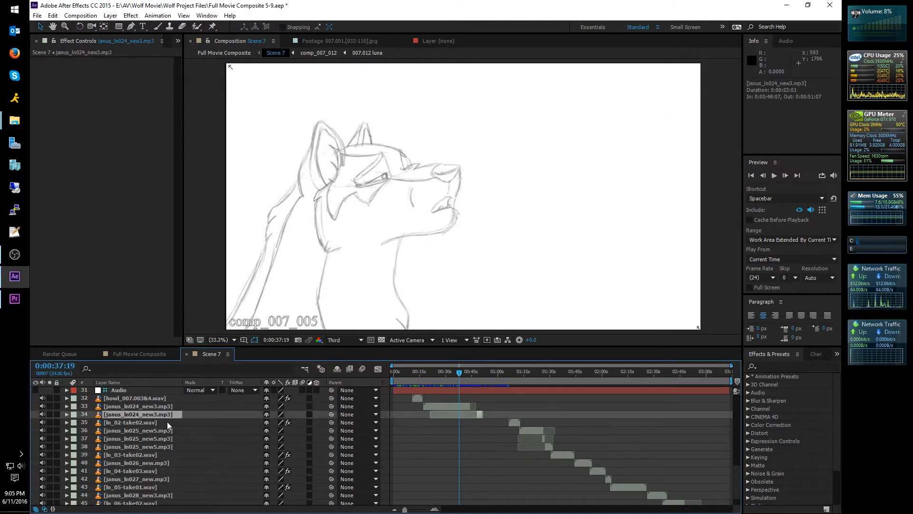
Examine the audio levels and waveform of the first janus_ln024_new3.mp3 layer, and collapse it again
{"action": "left_click", "coordinate": [138, 404]}
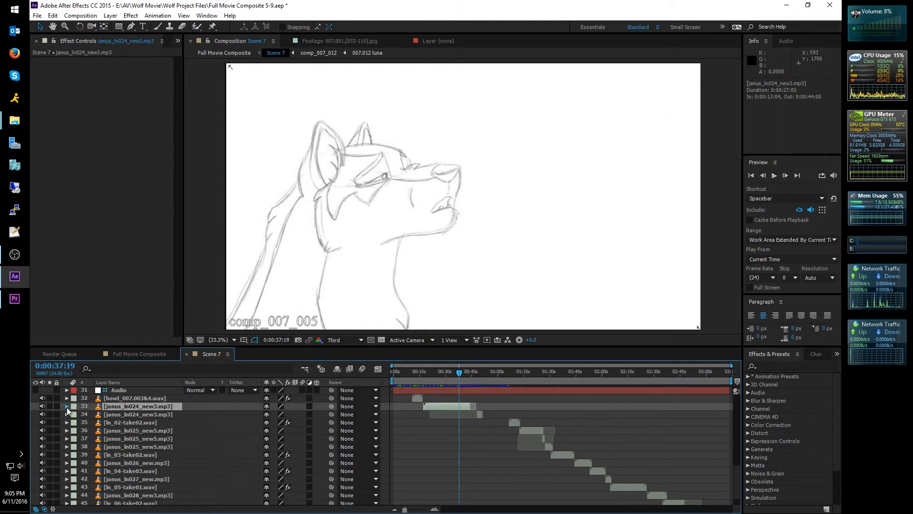
{"action": "left_click", "coordinate": [67, 407]}
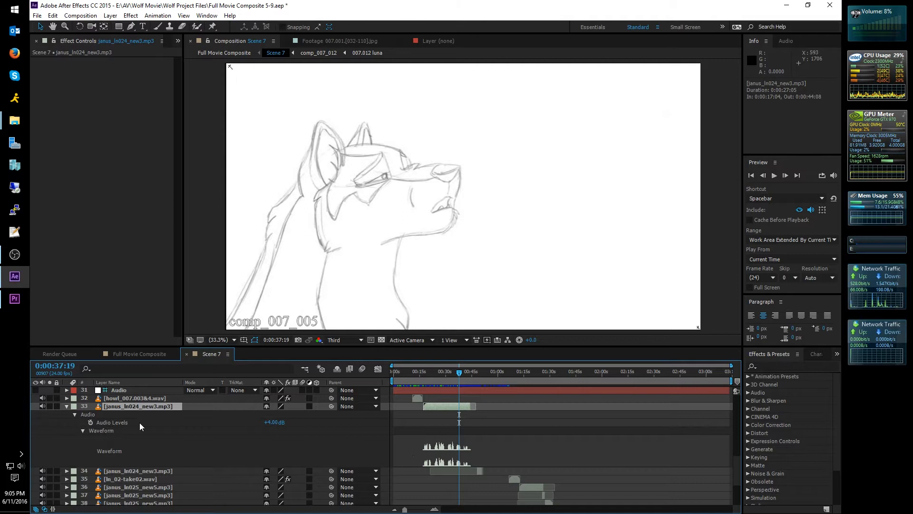
{"action": "left_click", "coordinate": [66, 406]}
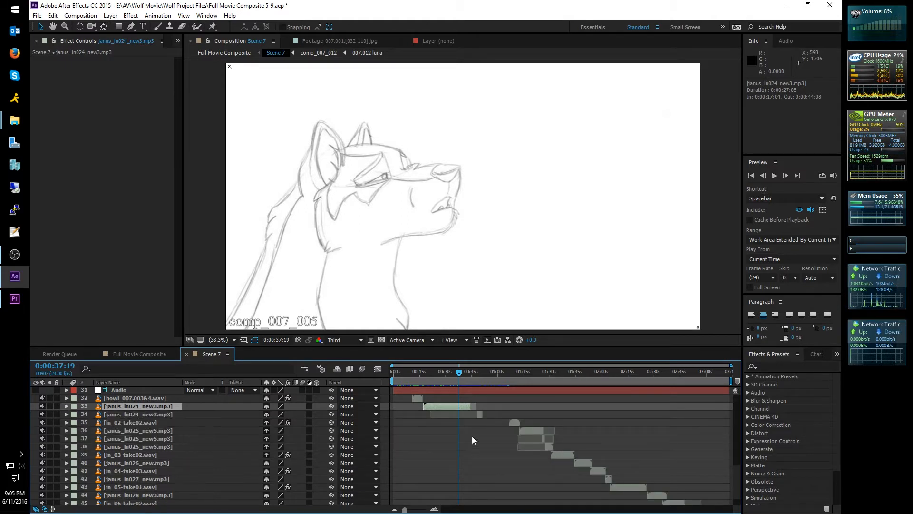
Open comp_007_012 from Scene 7's layers and preview it from the first frame
{"action": "left_click_drag", "start_coordinate": [737, 488], "coordinate": [736, 492]}
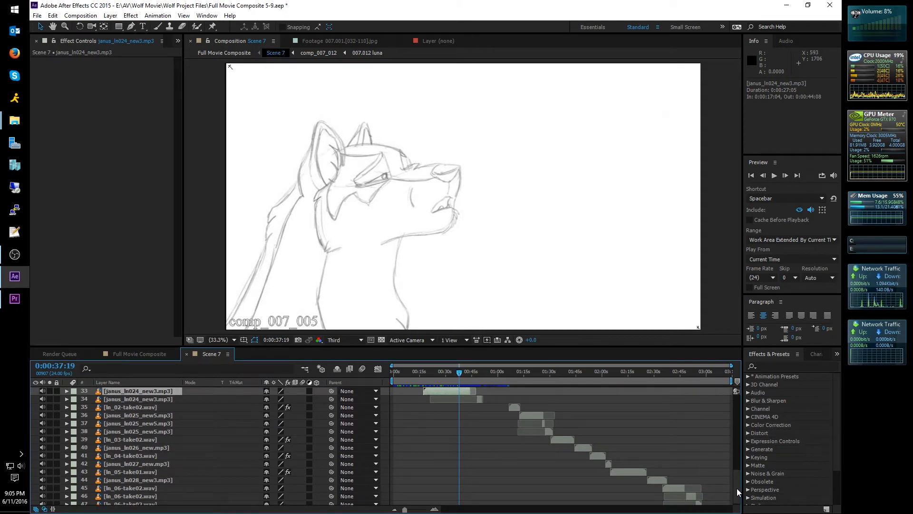
{"action": "left_click_drag", "start_coordinate": [737, 487], "coordinate": [737, 486]}
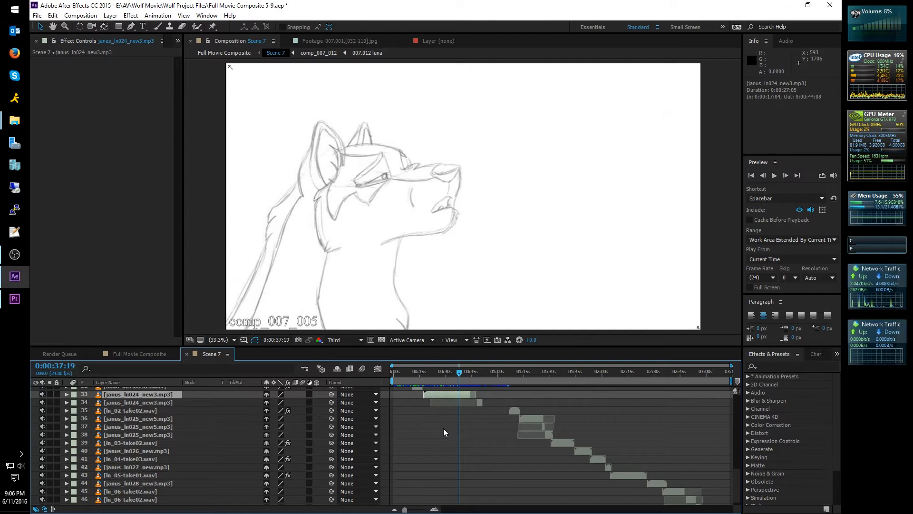
{"action": "scroll", "coordinate": [443, 432], "scroll_direction": "up", "scroll_amount": 8}
{"action": "double_click", "coordinate": [137, 402]}
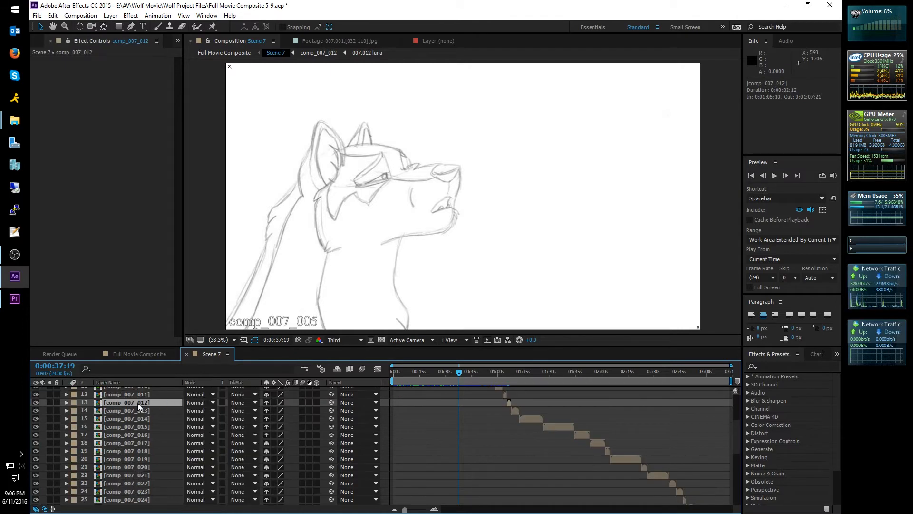
{"action": "left_click_drag", "start_coordinate": [346, 372], "coordinate": [325, 374]}
{"action": "key", "text": "space"}
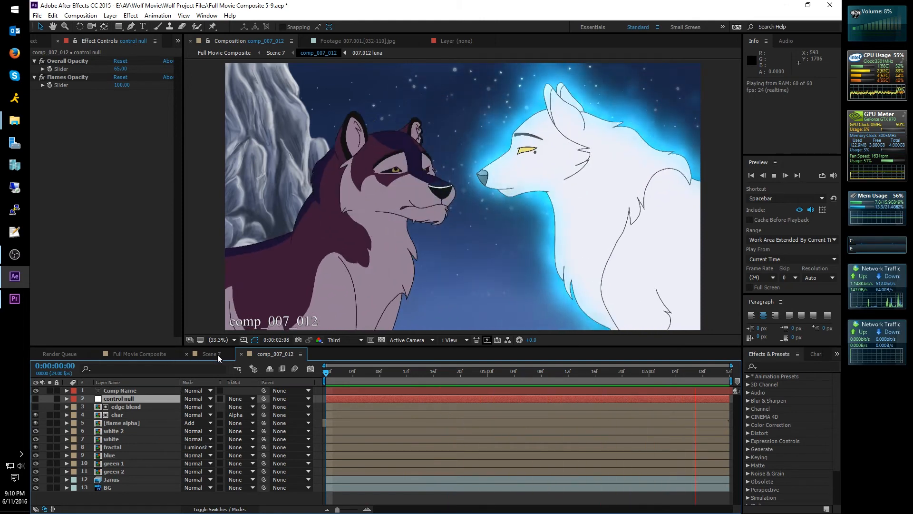
View comp_007_012 within Scene 7, return to the comp_007_012 composition and play its preview again
{"action": "left_click", "coordinate": [218, 354]}
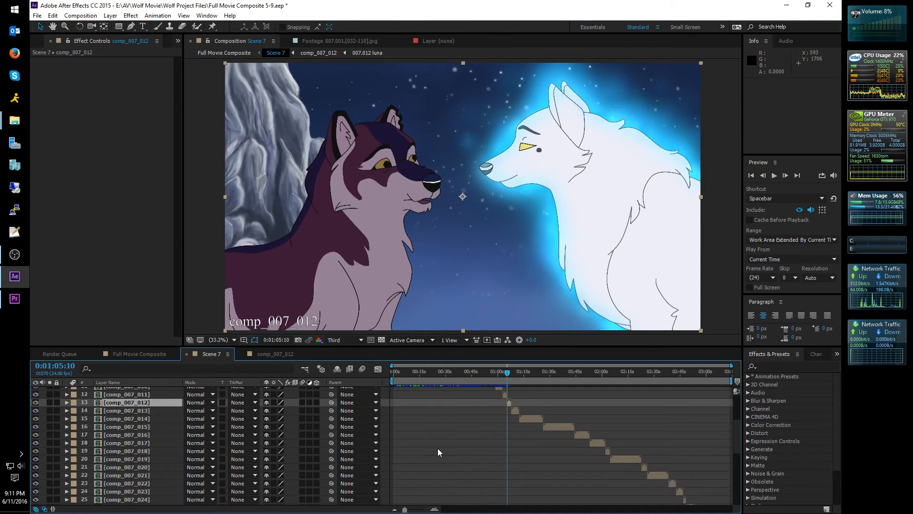
{"action": "left_click", "coordinate": [255, 354]}
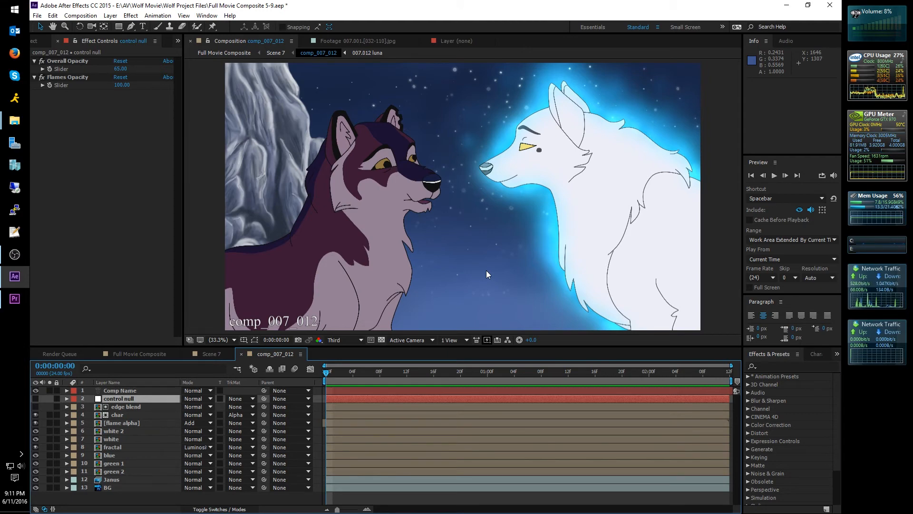
{"action": "key", "text": "space"}
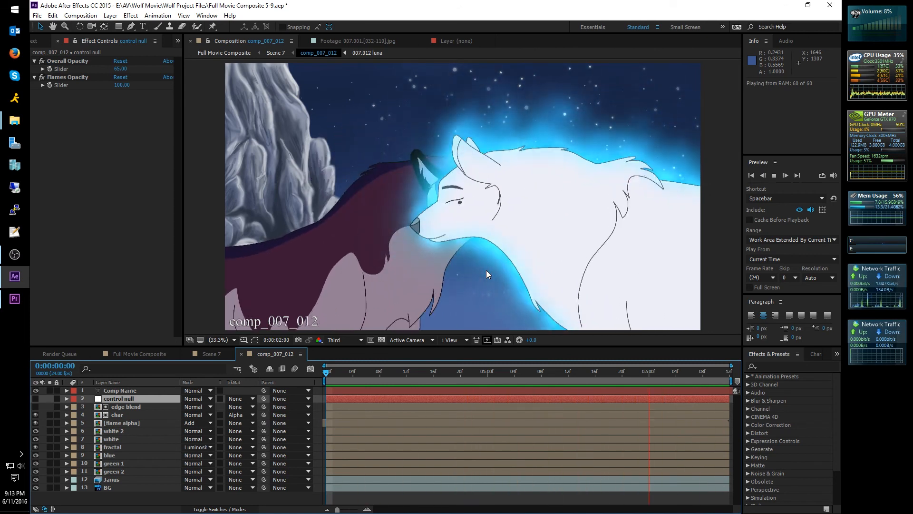
{"action": "key", "text": "space"}
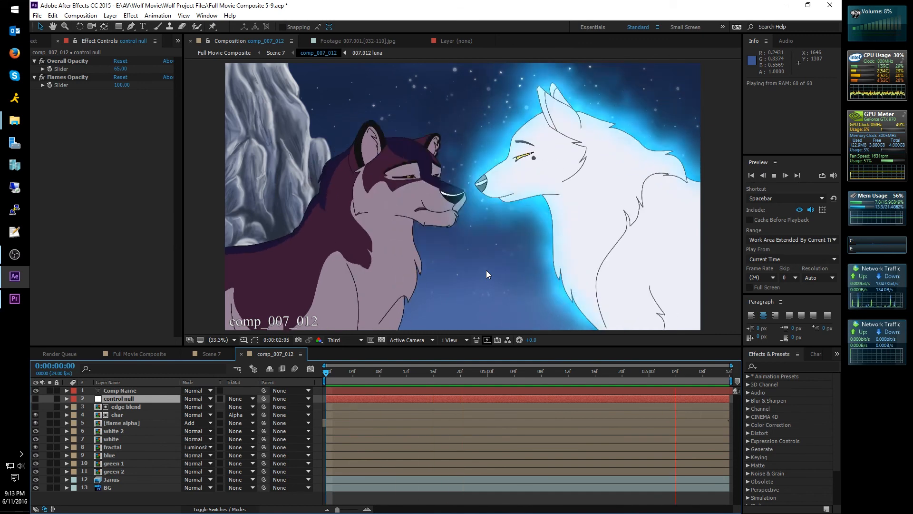